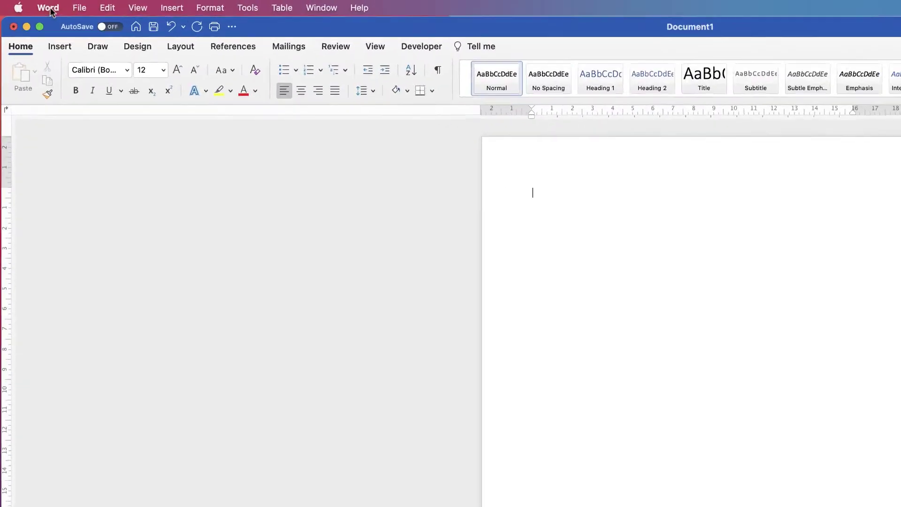
Open Word's Ribbon & Toolbar preferences from the Word menu.
left_click(65, 14)
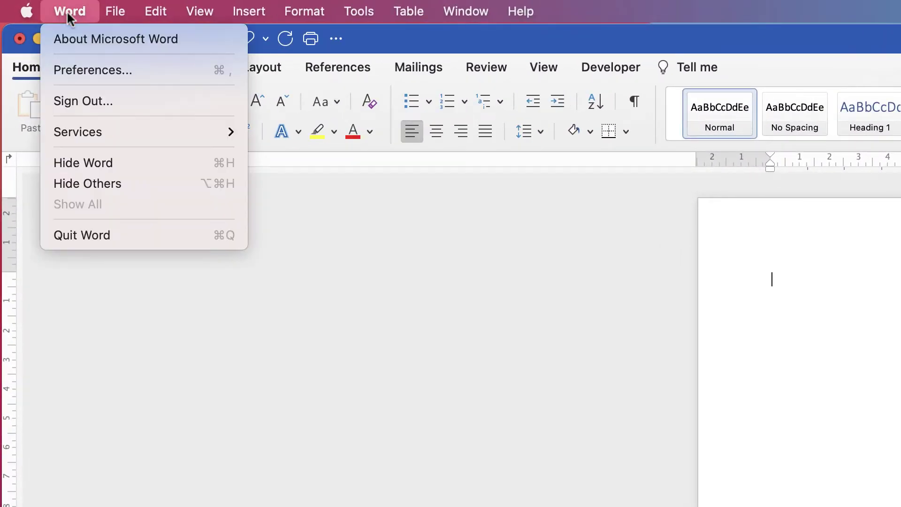
left_click(77, 69)
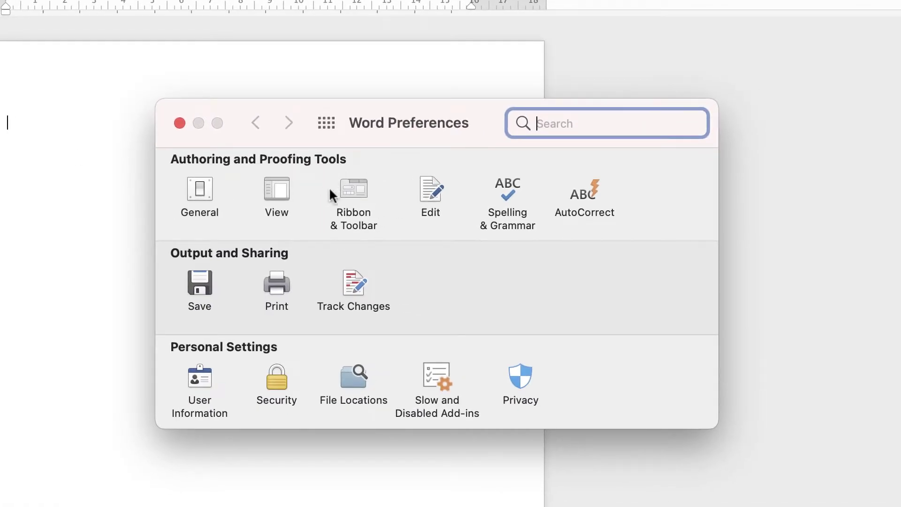
left_click(353, 191)
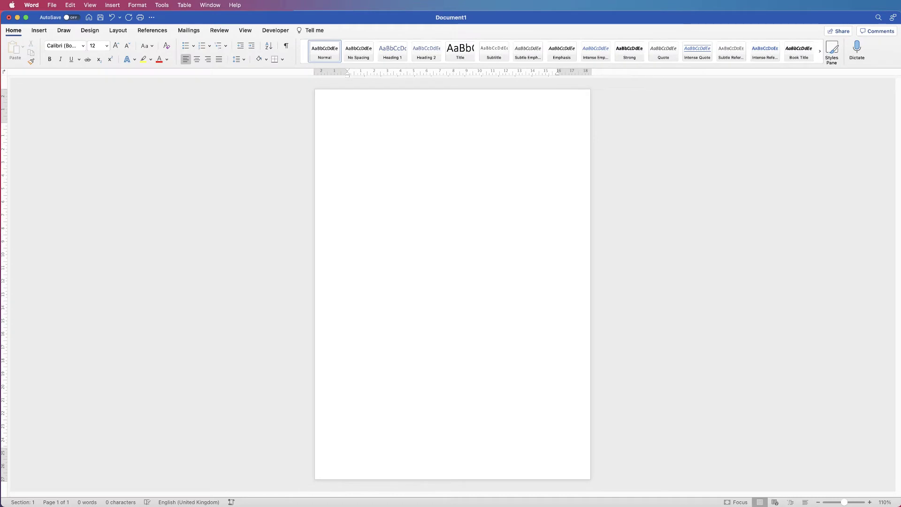
Switch to Preview and close the Windows Customize Ribbon example screenshot.
key("super+Tab")
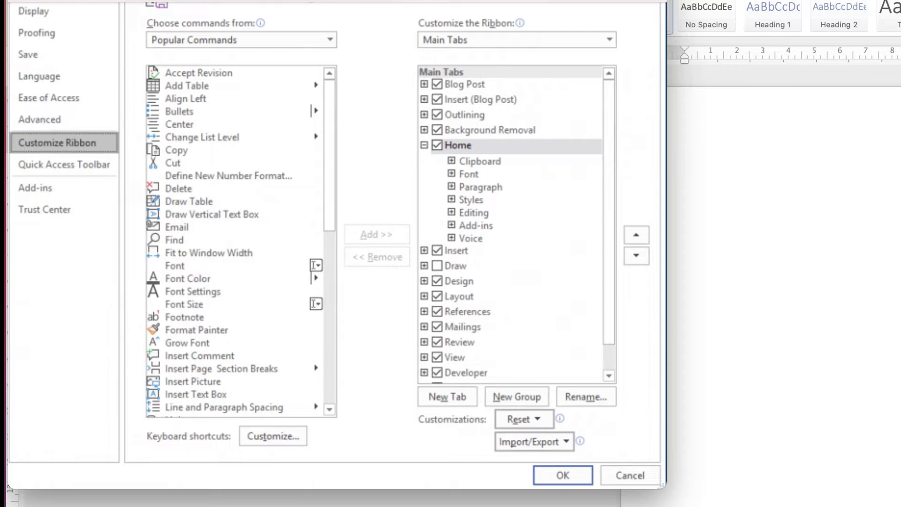
key("Escape")
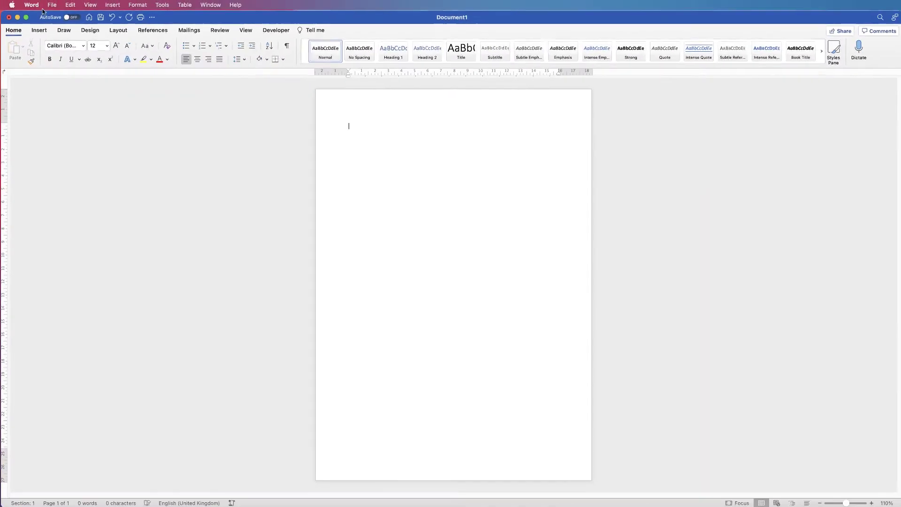
Reopen Ribbon & Toolbar preferences and show the 'Choose commands from' options.
left_click(32, 4)
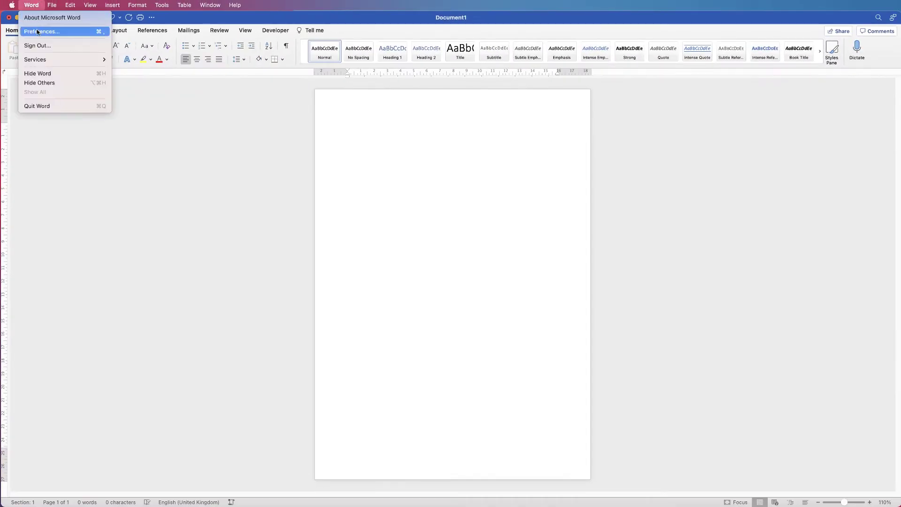
left_click(49, 33)
left_click(505, 159)
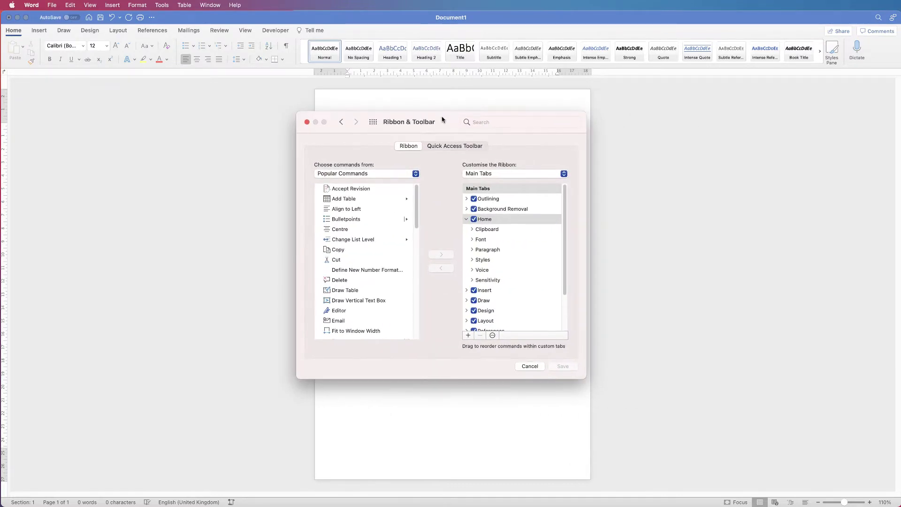
key("Left")
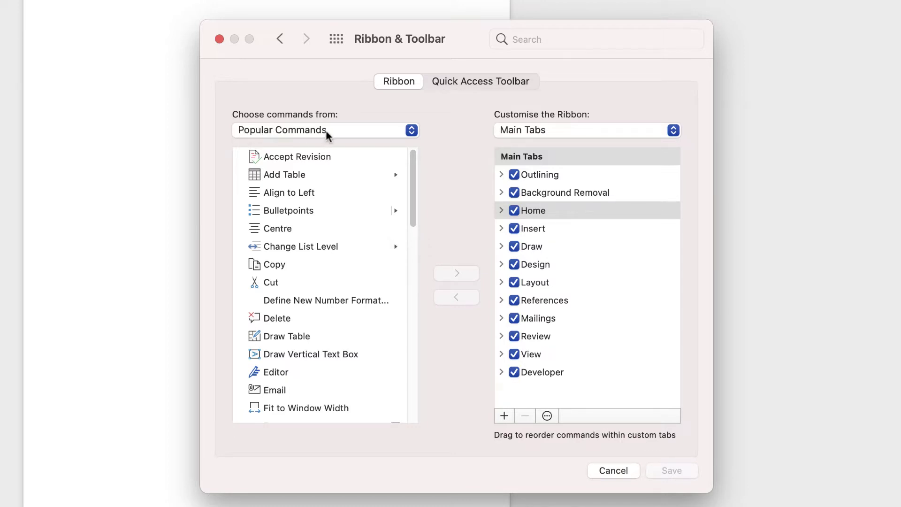
left_click(382, 133)
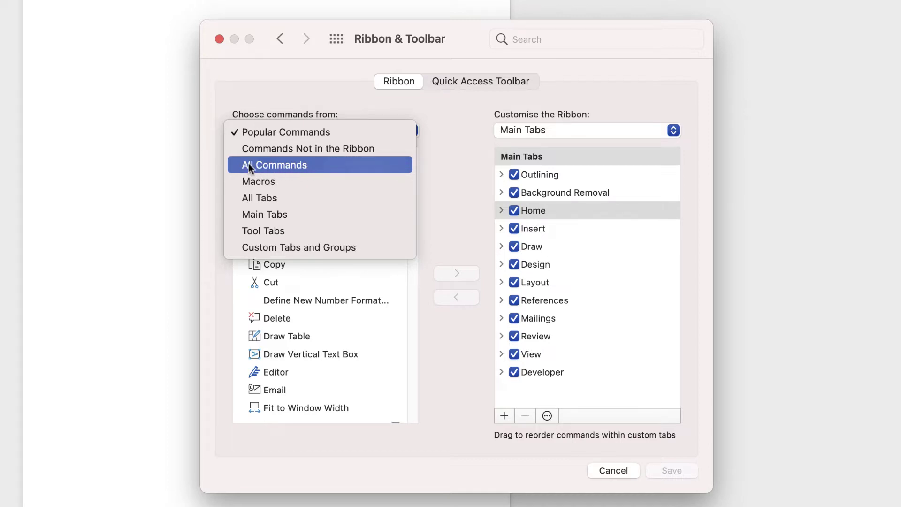
List All Commands in 'Choose commands from' and scroll through them.
left_click(250, 167)
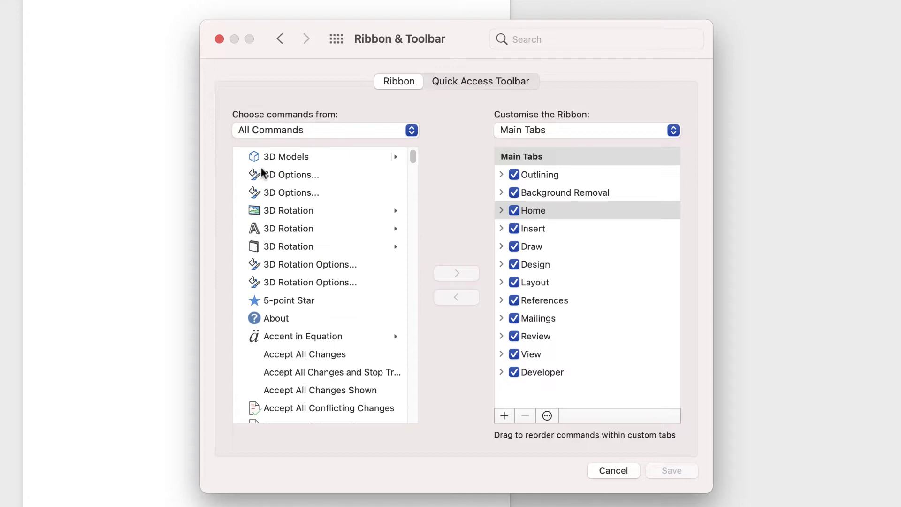
mouse_move(414, 158)
left_mouse_down()
mouse_move(413, 187)
mouse_move(416, 150)
left_mouse_up()
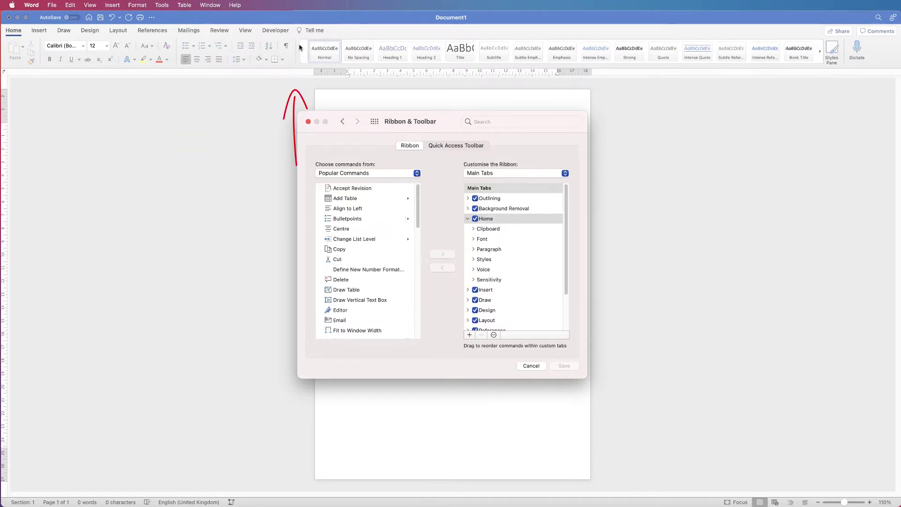
Add a new custom tab with a group after Home and select it.
key("Left")
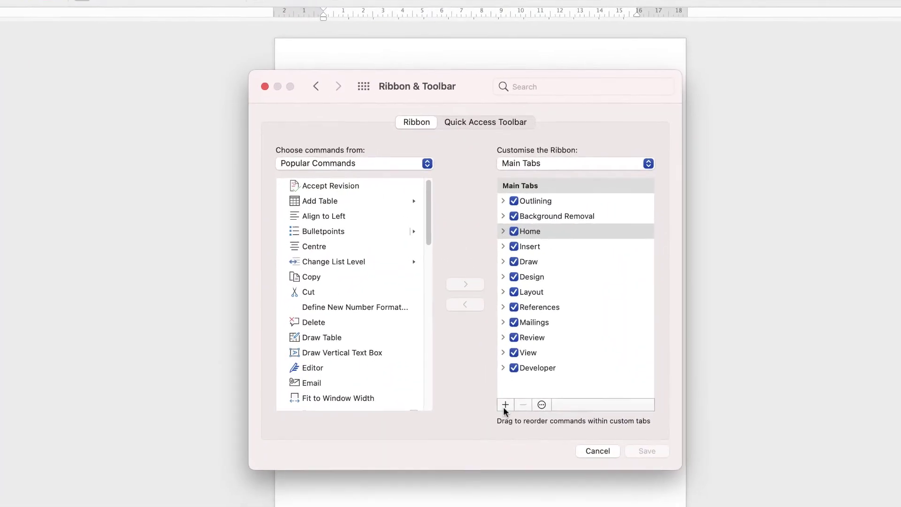
left_click(509, 411)
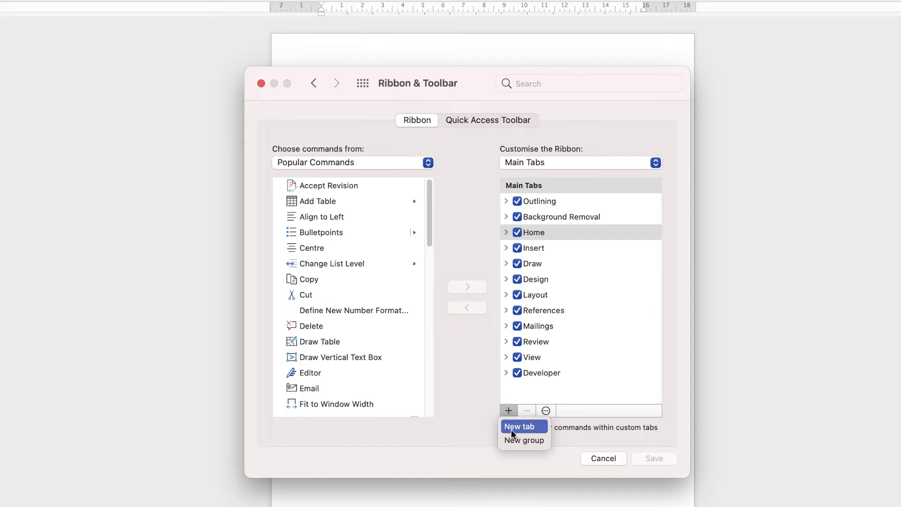
left_click(514, 427)
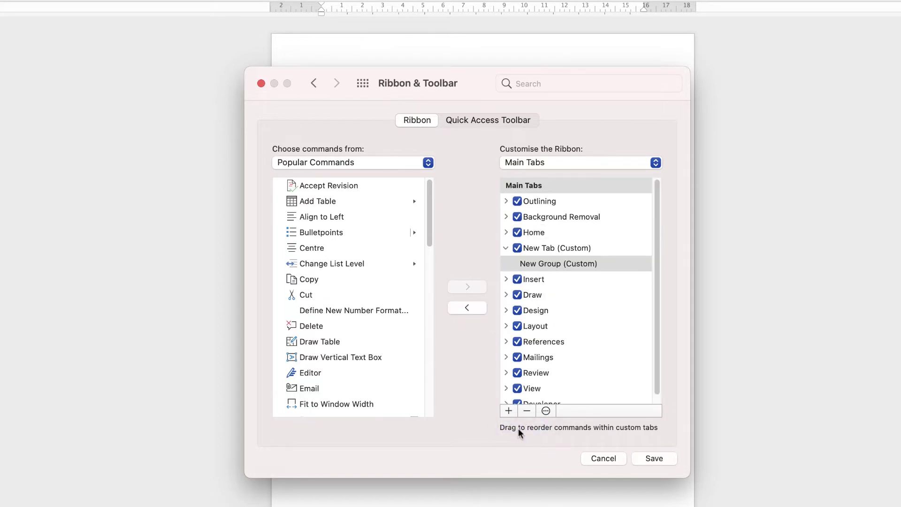
left_click(540, 247)
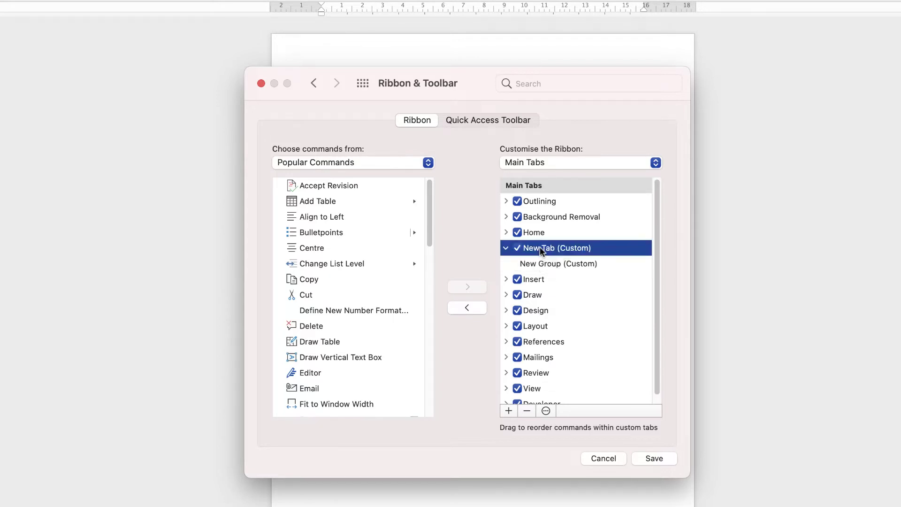
Rename the new custom tab to 'Work' and save the ribbon customization.
left_click(545, 410)
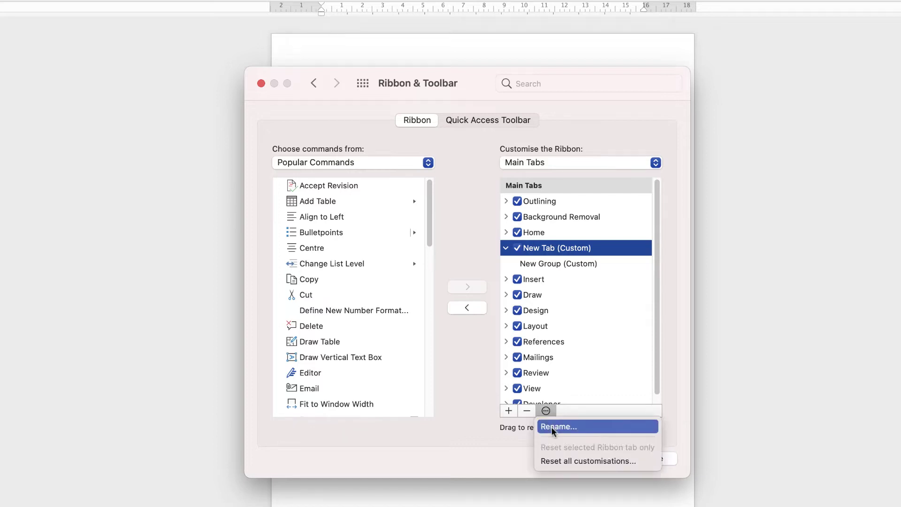
left_click(552, 428)
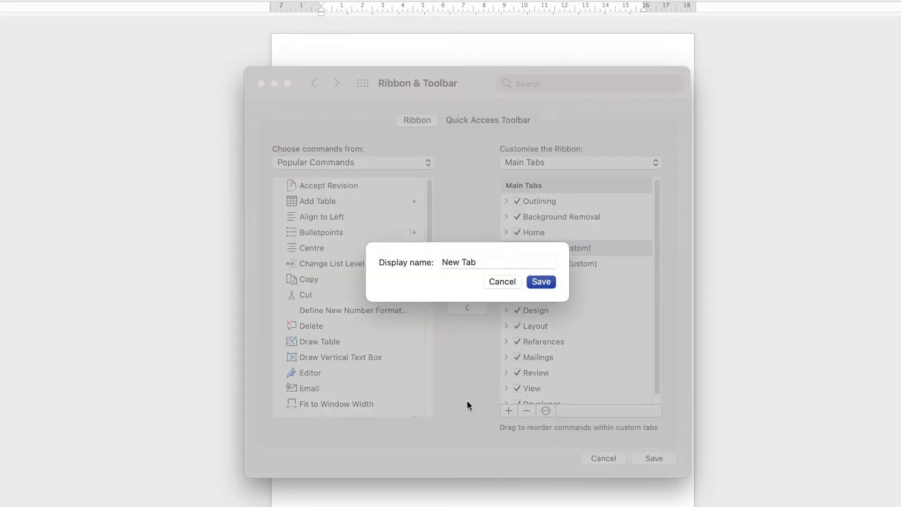
left_click_drag(478, 262, 449, 260)
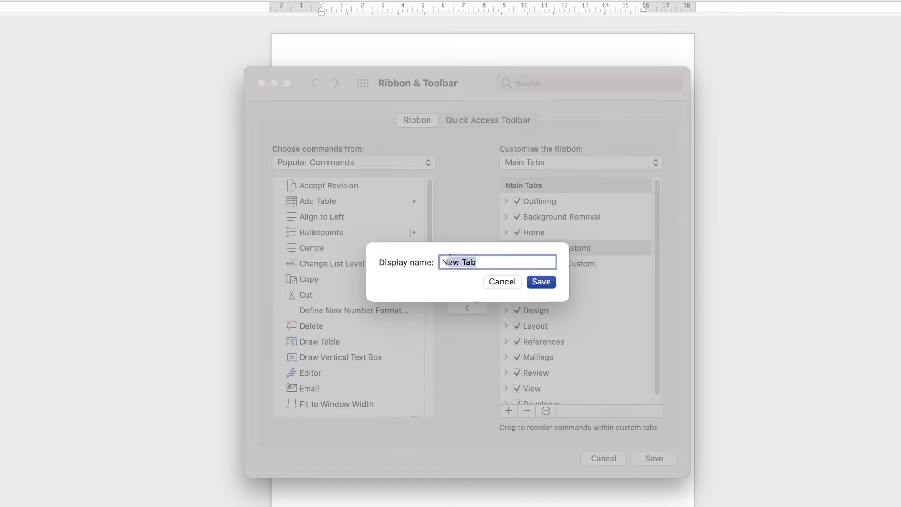
type("Work")
left_click(539, 284)
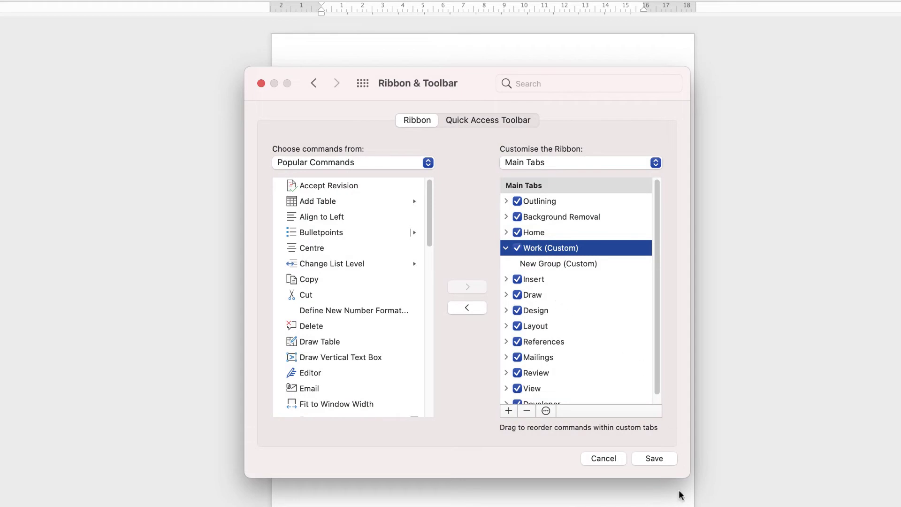
left_click(660, 458)
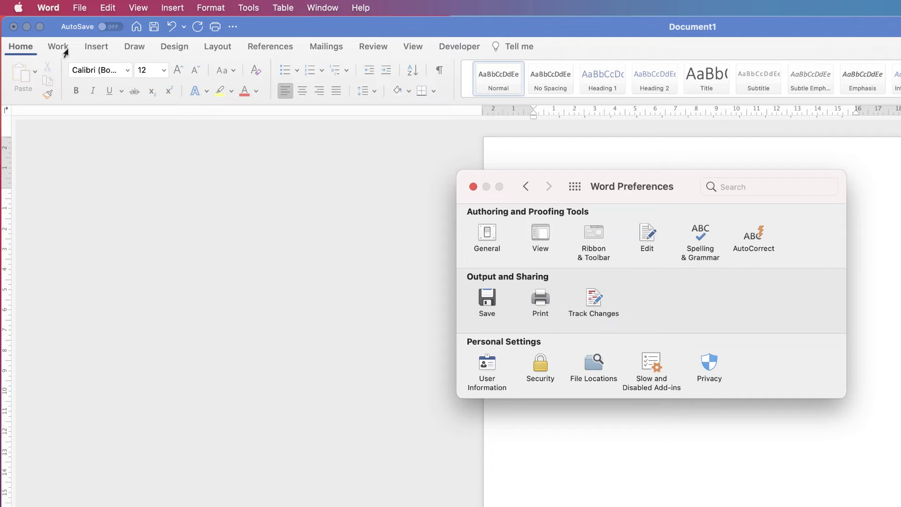
Close Preferences, inspect the new Work tab, then return to Home.
left_click(473, 187)
left_click(60, 49)
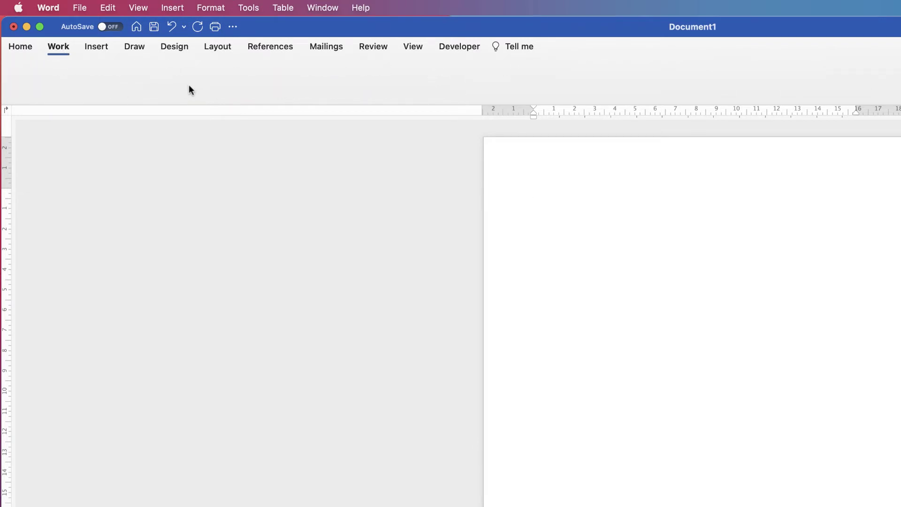
left_click(23, 49)
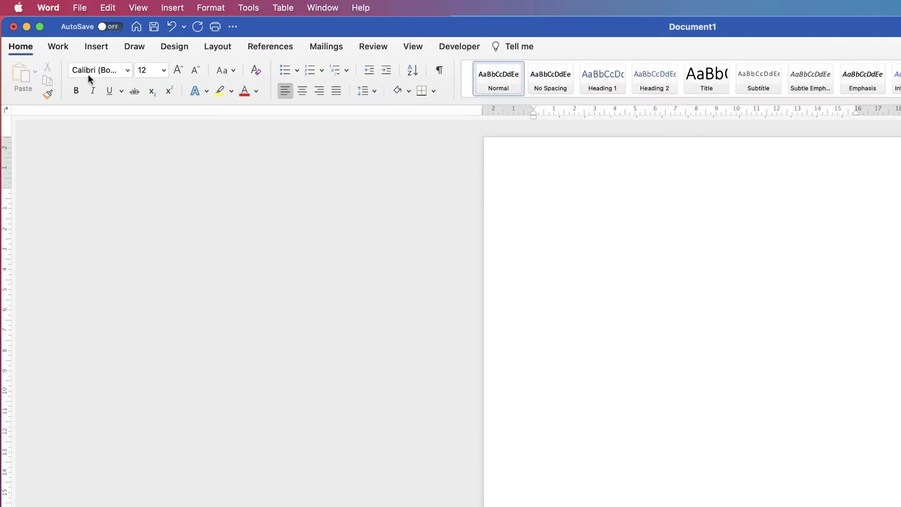
Remove the Work custom tab in Ribbon & Toolbar settings and save.
left_click(49, 8)
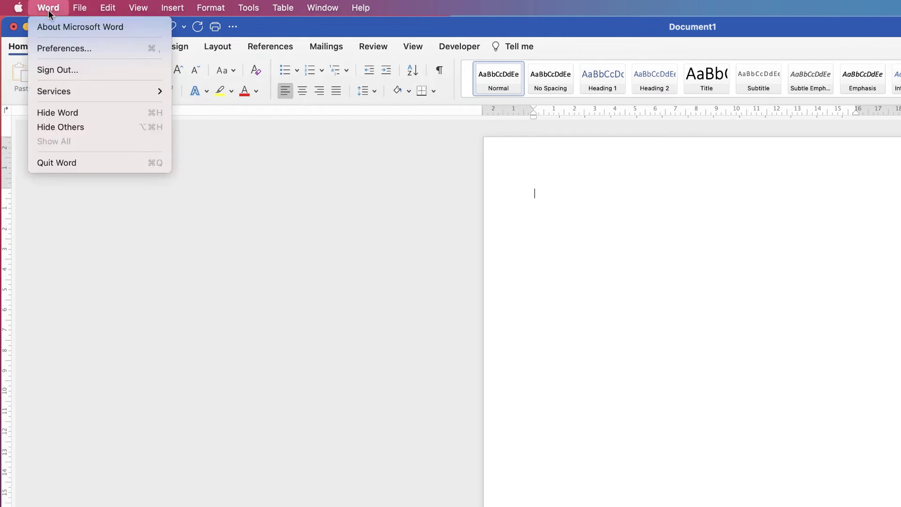
left_click(64, 49)
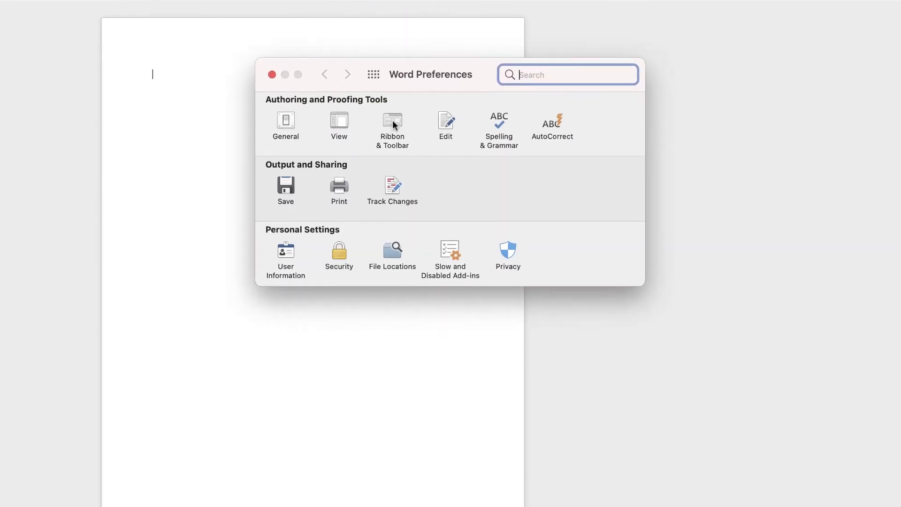
left_click(393, 123)
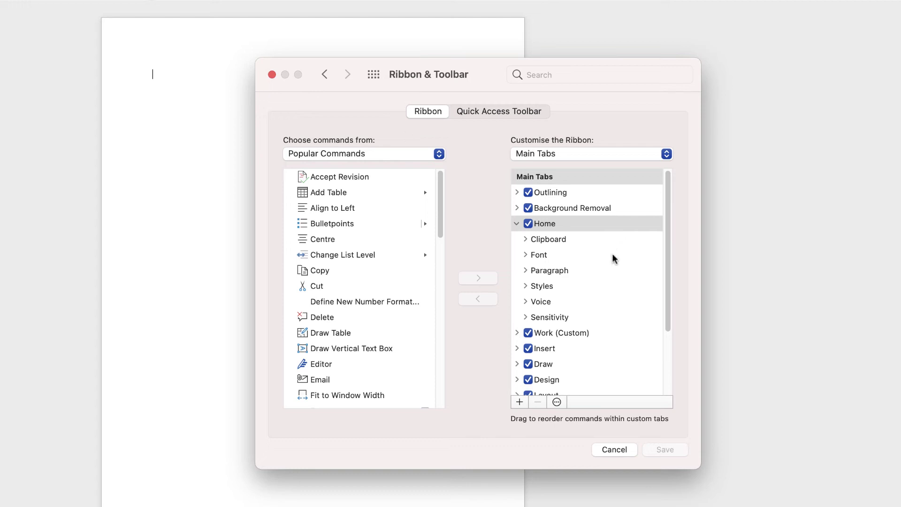
left_click(517, 223)
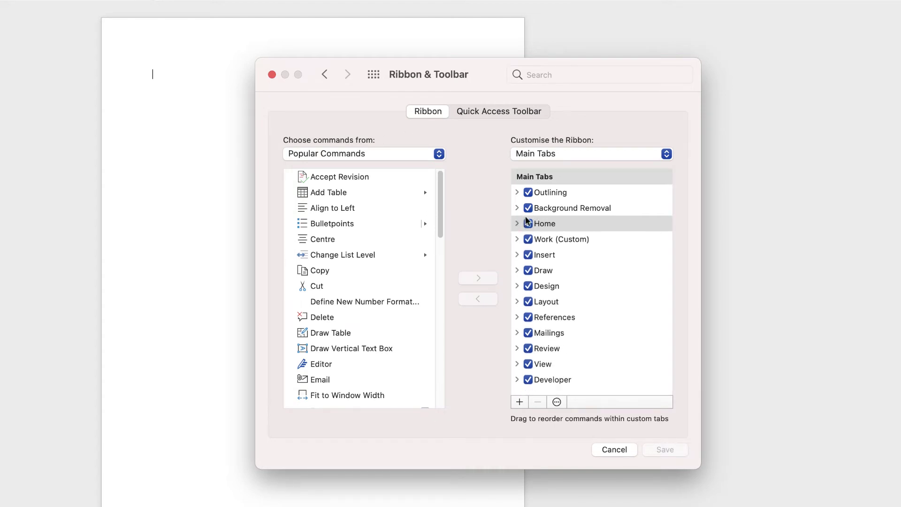
left_click(545, 241)
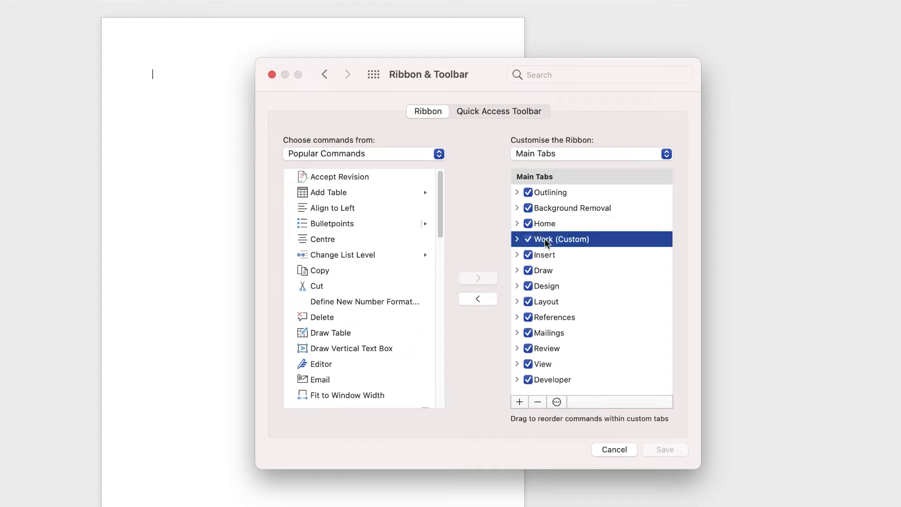
left_click(538, 403)
left_click(653, 451)
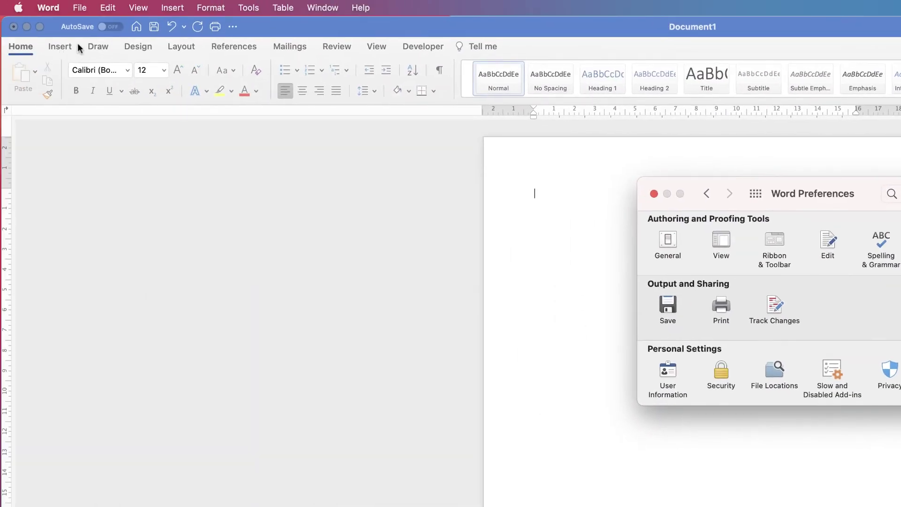
Try adding Bulletpoints to Home's built-in Clipboard group, triggering a custom-group warning.
left_click(776, 242)
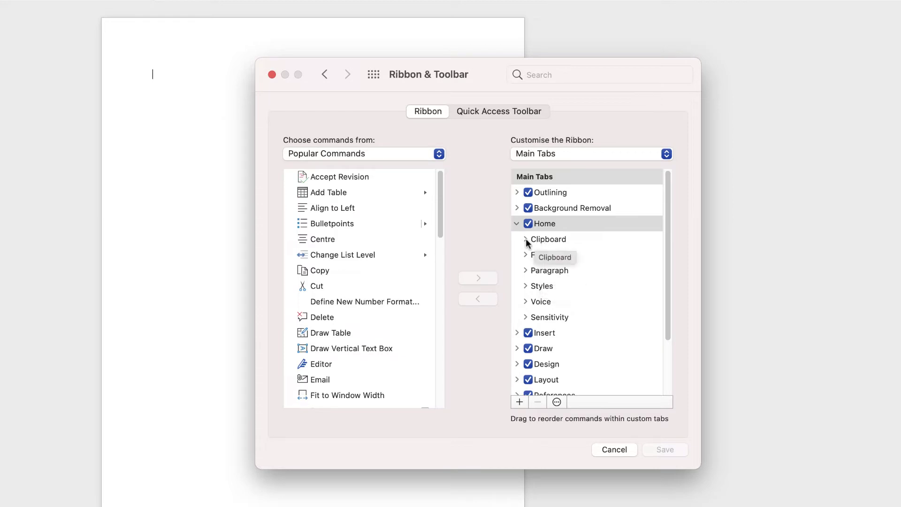
left_click(525, 239)
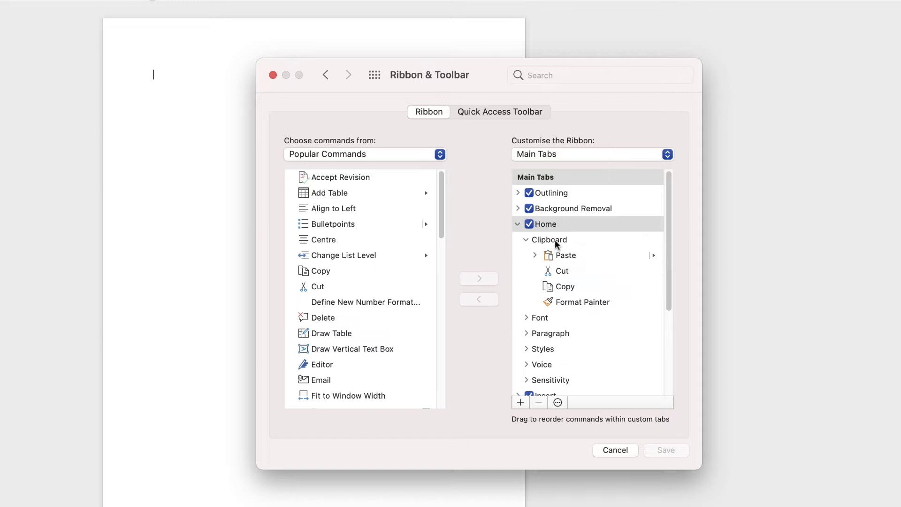
left_click(552, 241)
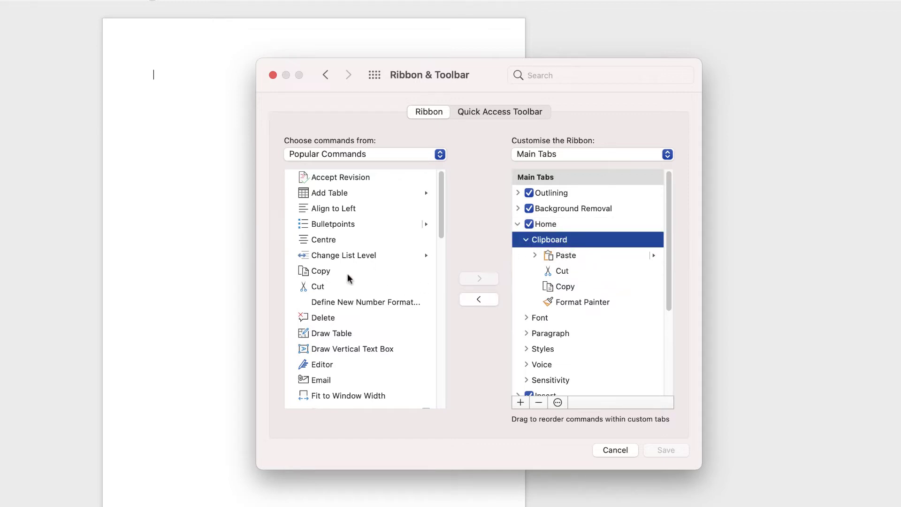
left_click(335, 226)
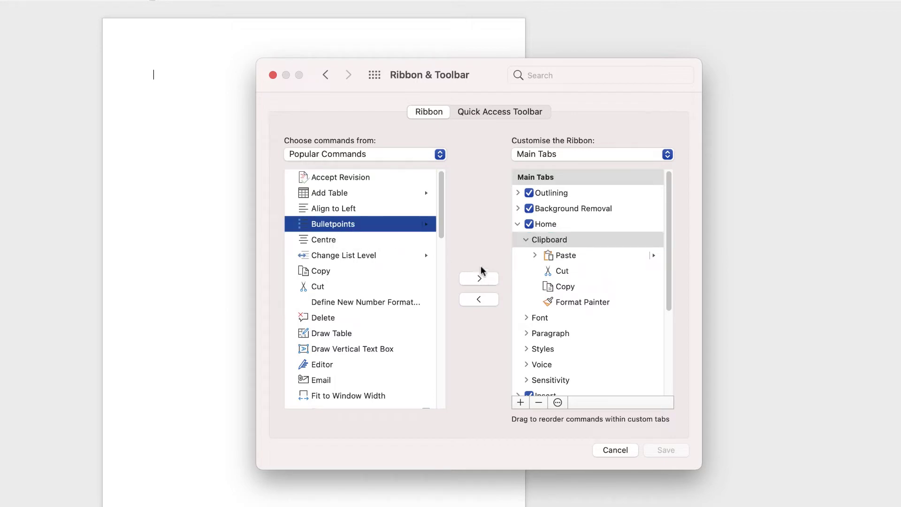
left_click(479, 279)
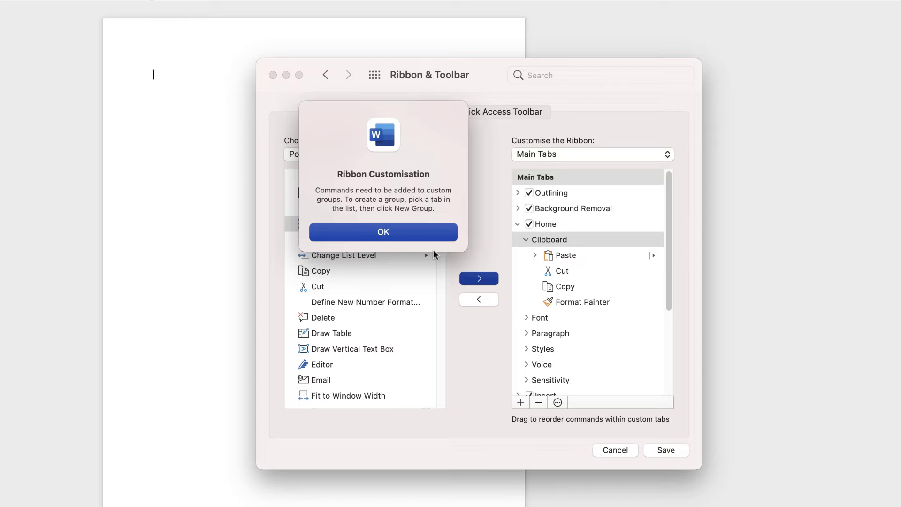
Dismiss the warning and add a new custom group to Home after Clipboard.
left_click(431, 235)
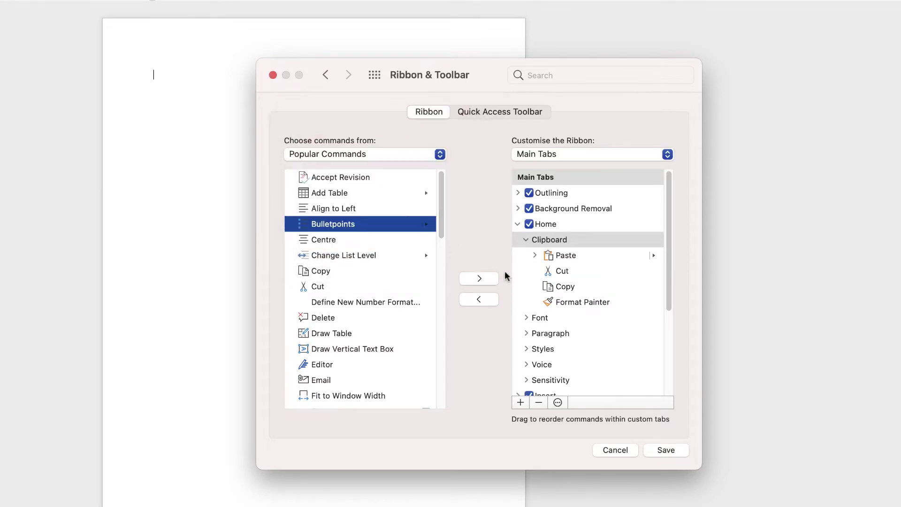
left_click(557, 243)
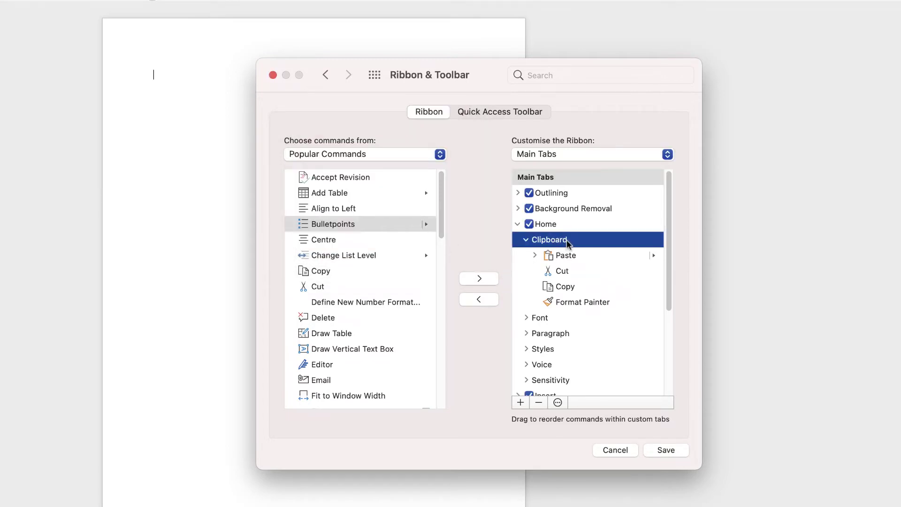
left_click(520, 403)
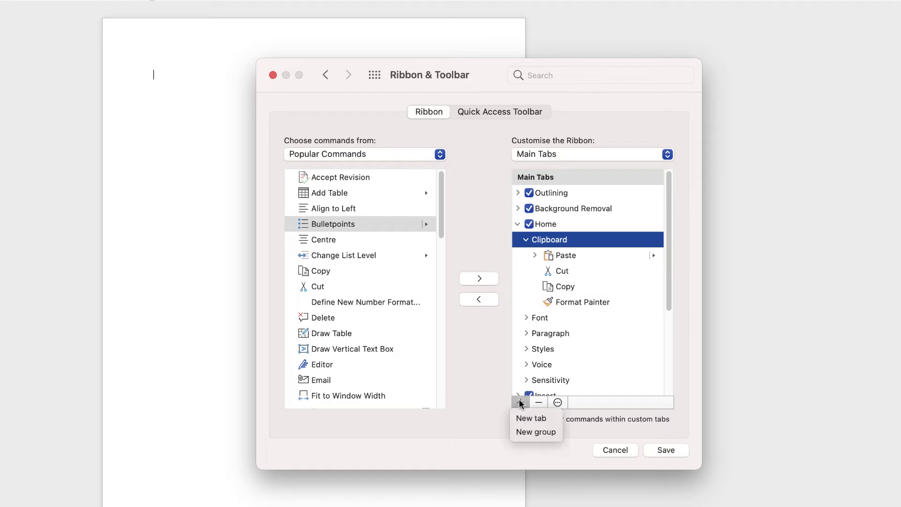
left_click(523, 432)
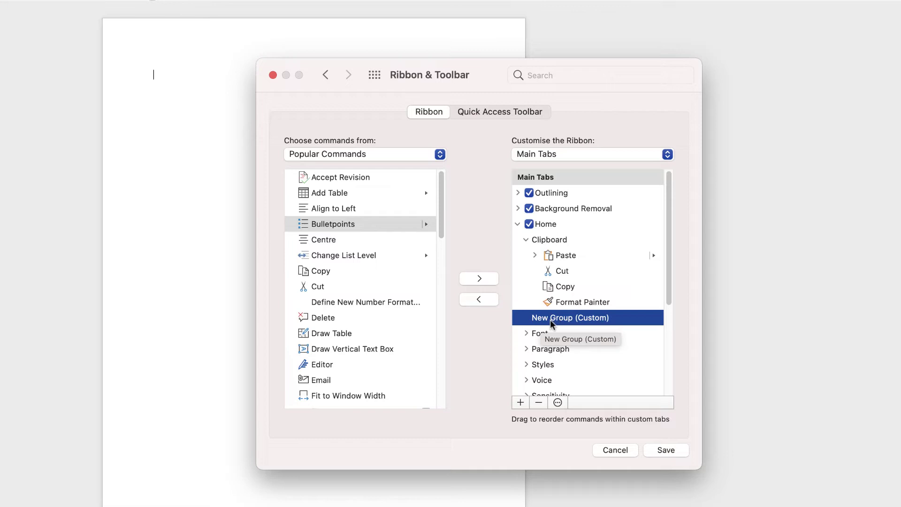
Rename the new custom group to 'Work'.
left_click(558, 402)
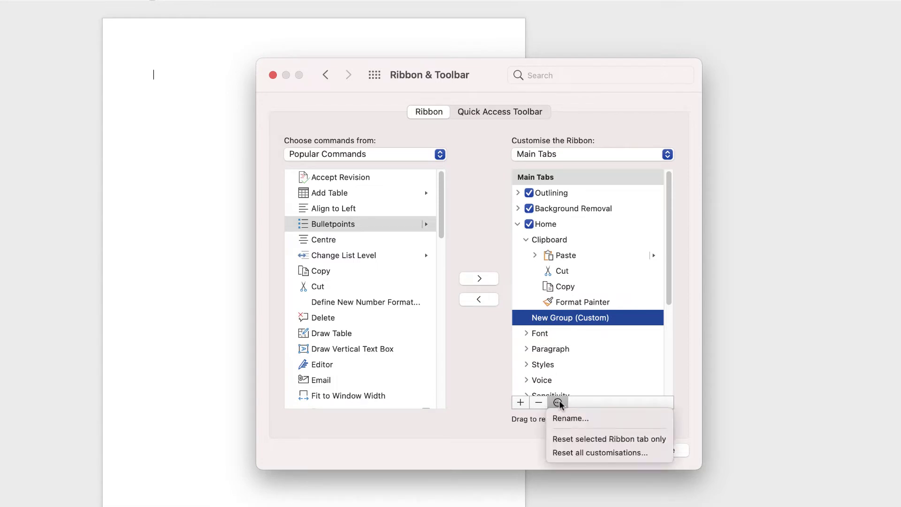
left_click(559, 418)
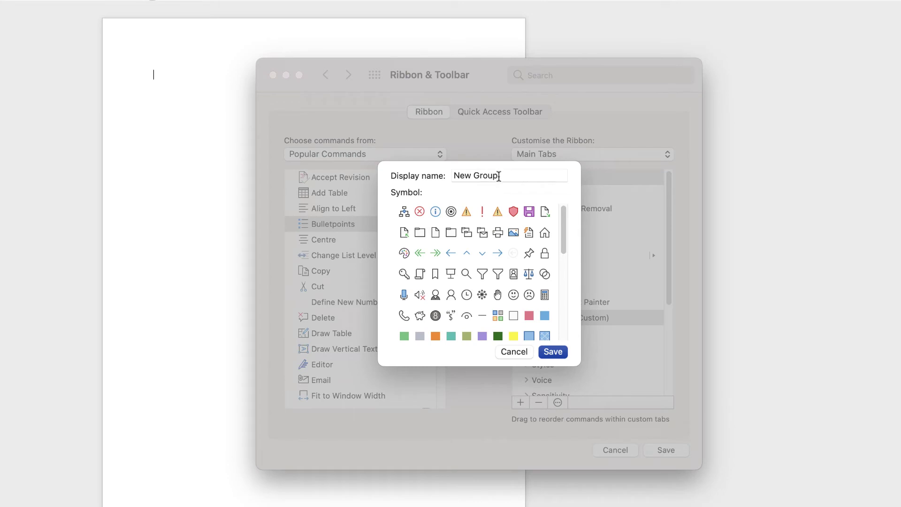
triple_click(499, 176)
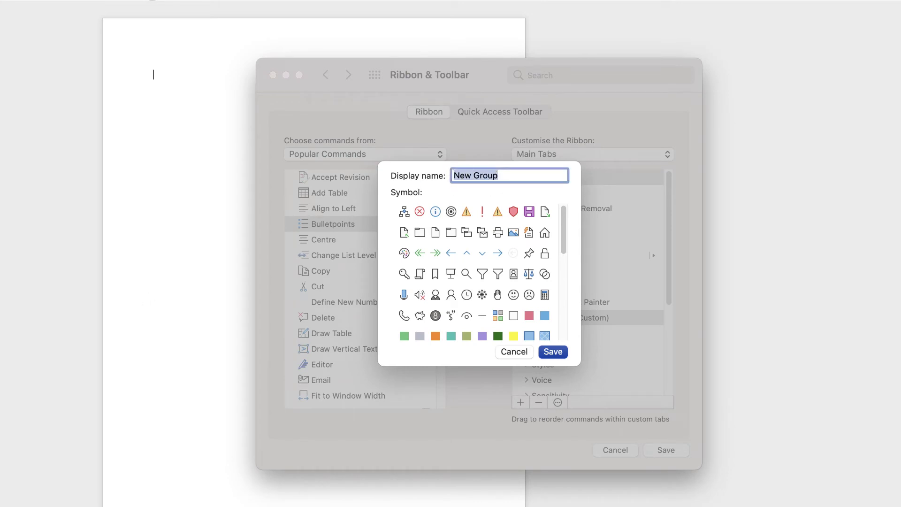
type("Work")
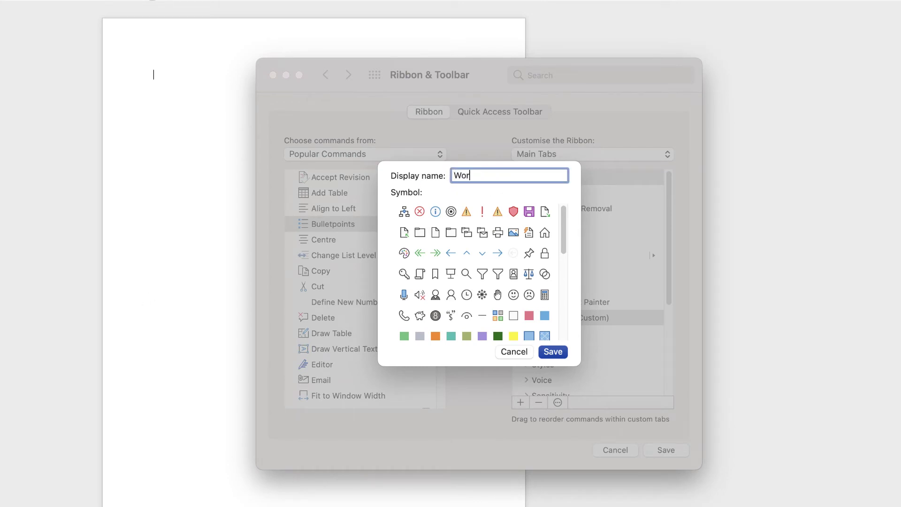
left_click(554, 352)
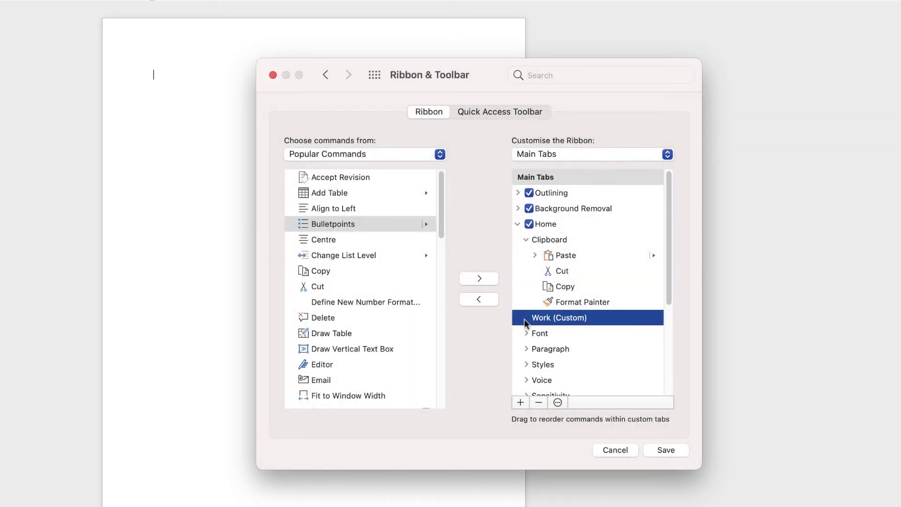
Add Bulletpoints, Email and Fit to Window Width to the Work group and save.
left_click(343, 226)
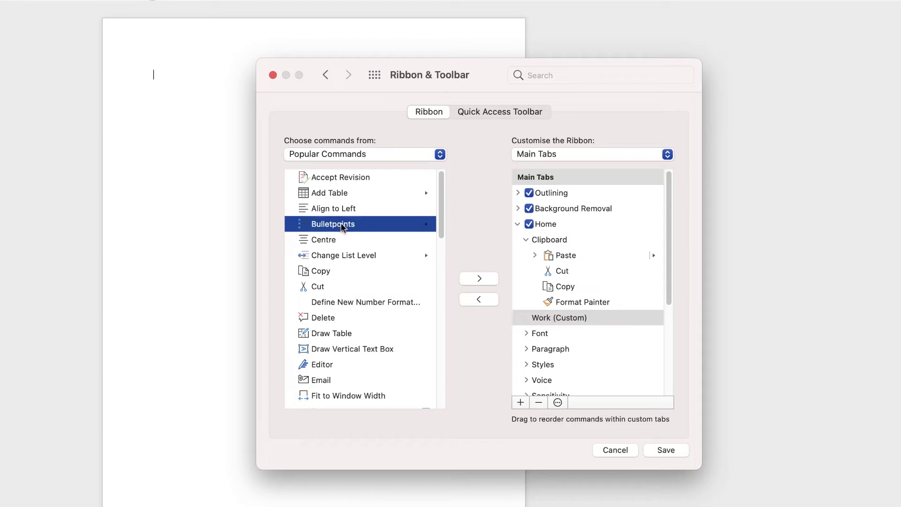
left_click(480, 278)
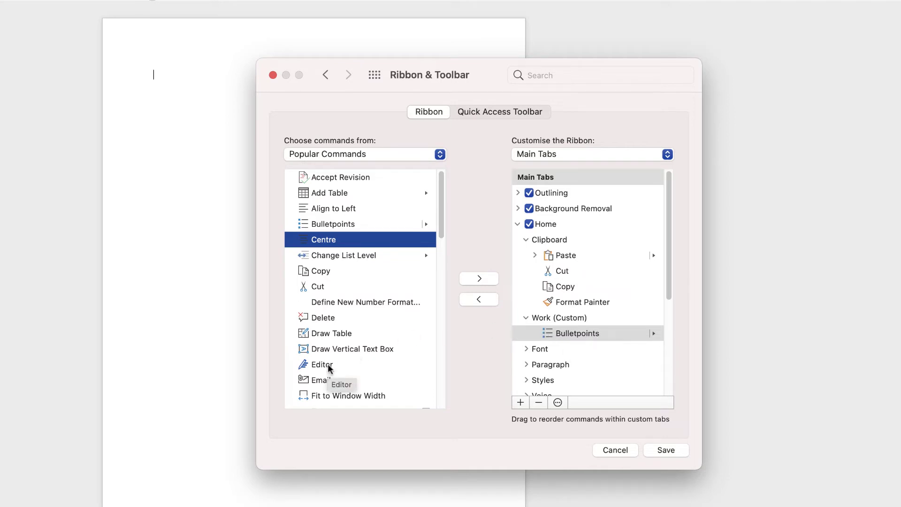
left_click(321, 381)
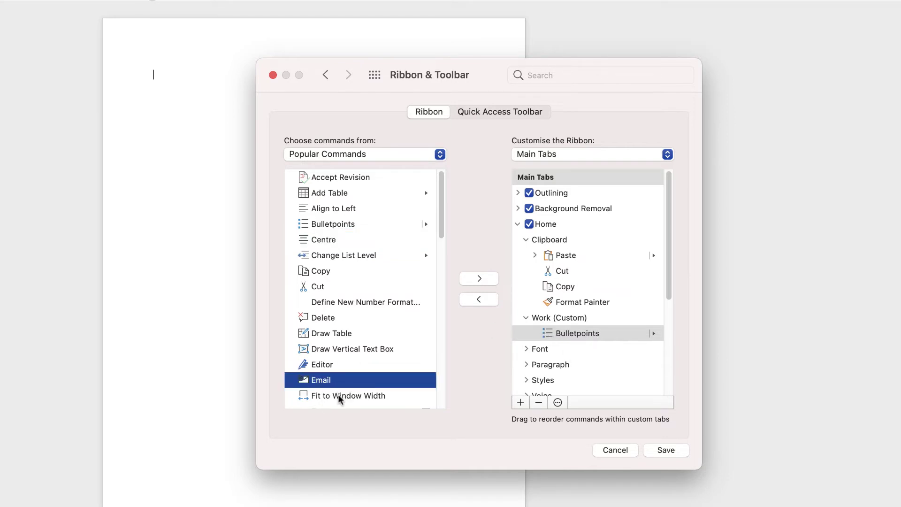
left_click(338, 397)
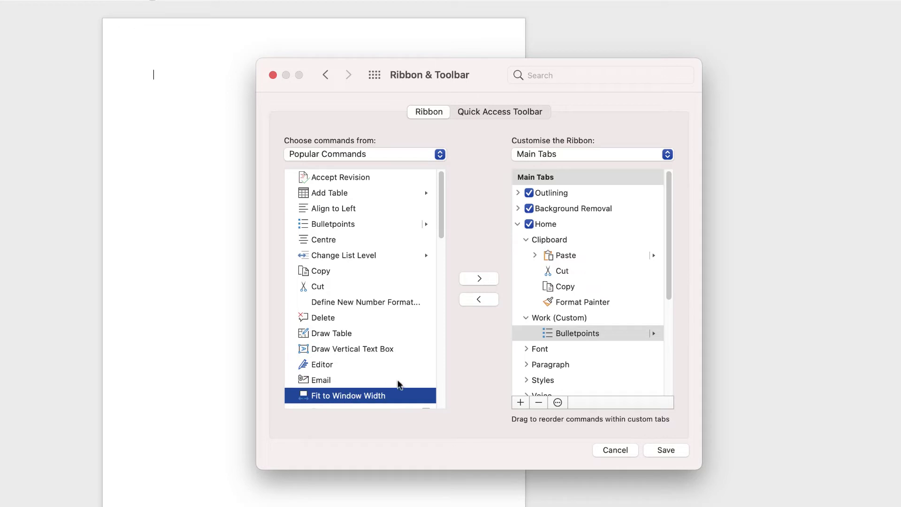
left_click(314, 381)
left_click(480, 279)
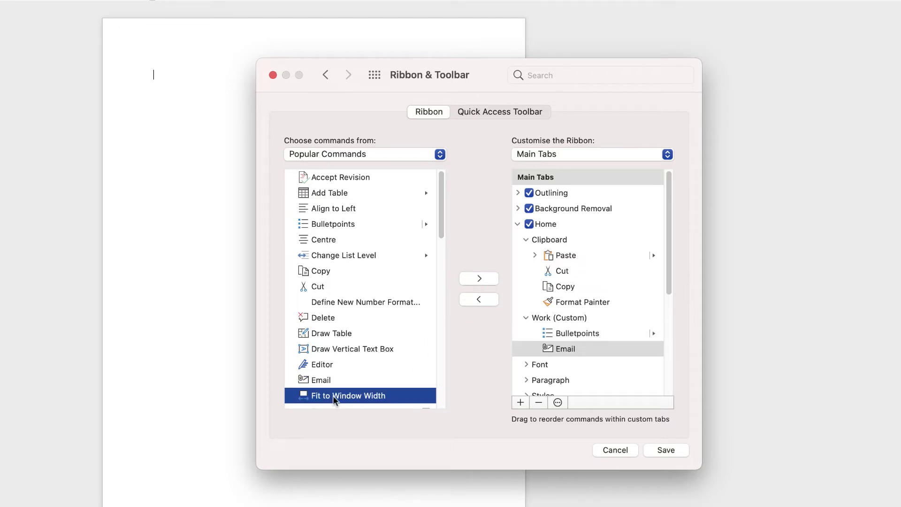
left_click(475, 281)
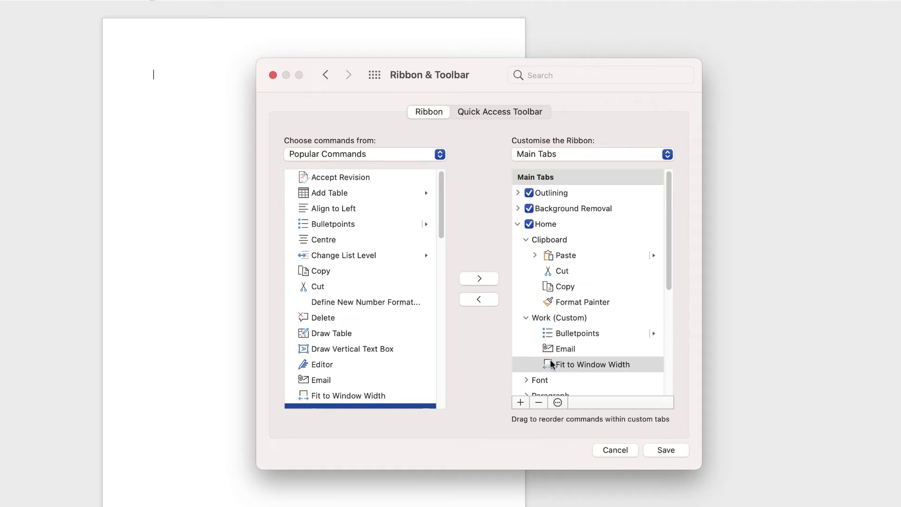
left_click(658, 452)
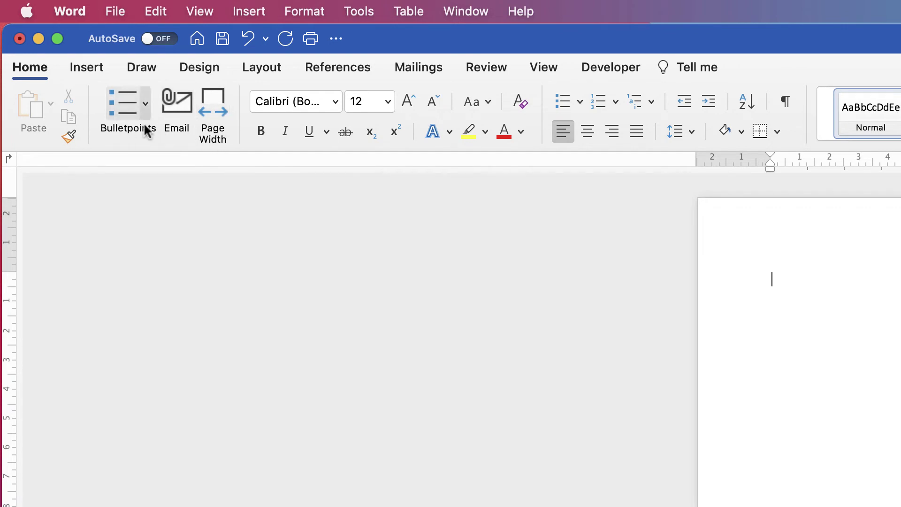
Check the Work group's commands on Home, then reopen Word Preferences.
left_click(71, 13)
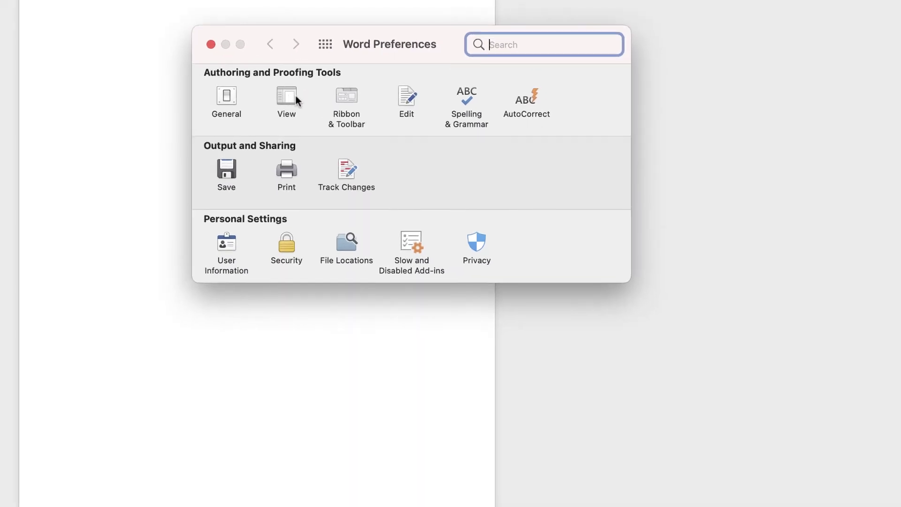
In Ribbon & Toolbar, drag Work (Custom) below Sensitivity under Home and save.
left_click(348, 96)
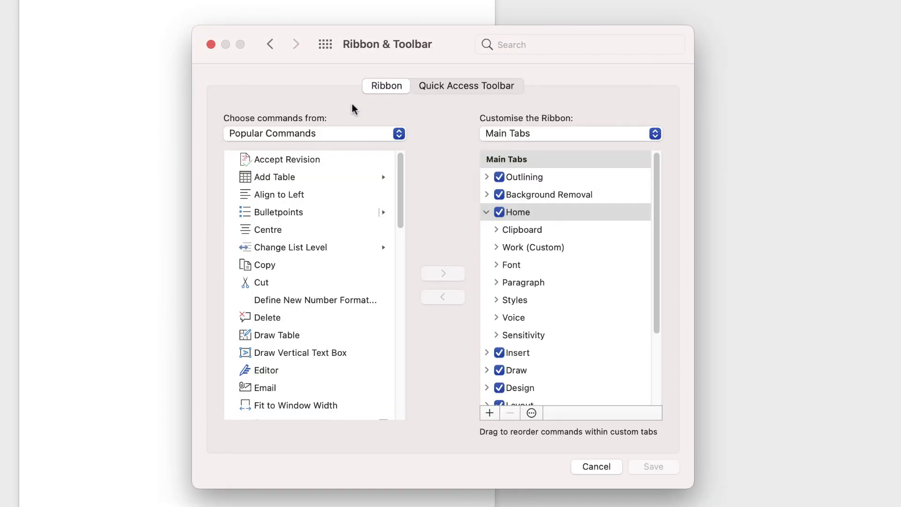
left_click(496, 247)
left_click(497, 249)
mouse_move(512, 254)
left_mouse_down()
mouse_move(513, 347)
mouse_move(526, 257)
mouse_move(513, 249)
mouse_move(509, 335)
mouse_move(521, 327)
mouse_move(520, 250)
mouse_move(511, 267)
mouse_move(519, 346)
mouse_move(503, 346)
left_mouse_up()
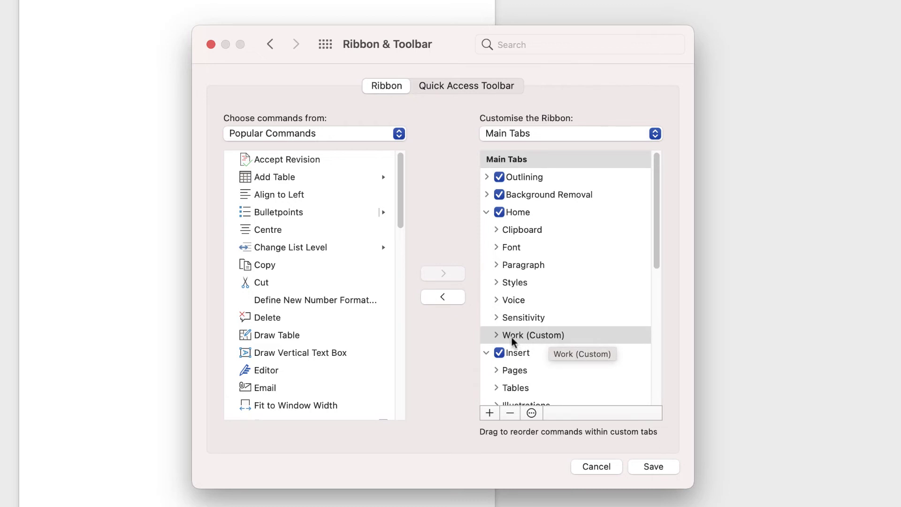
left_click(651, 466)
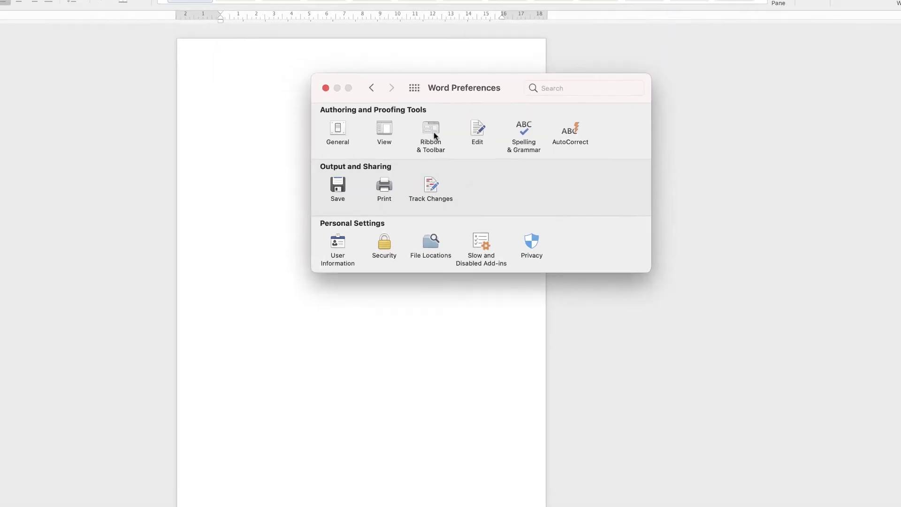
Clear the display name of the Bulletpoints command in the Work group.
left_click(505, 159)
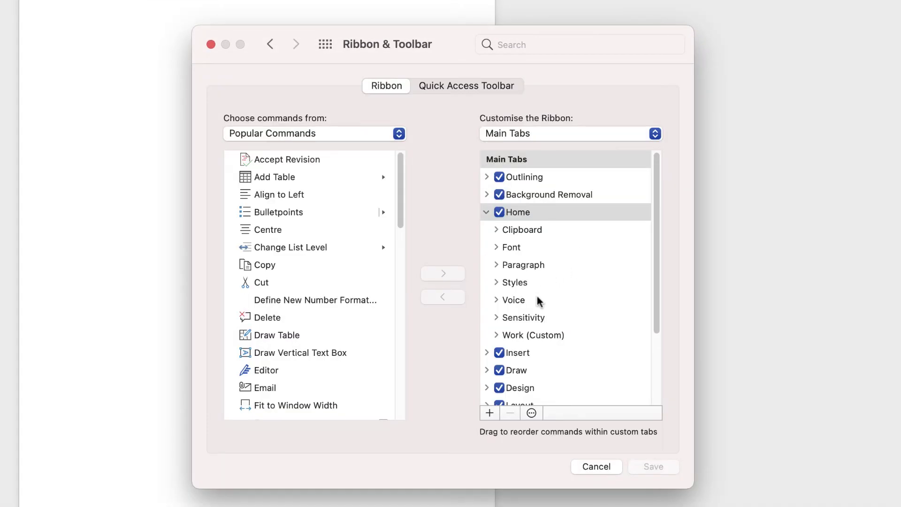
left_click(497, 334)
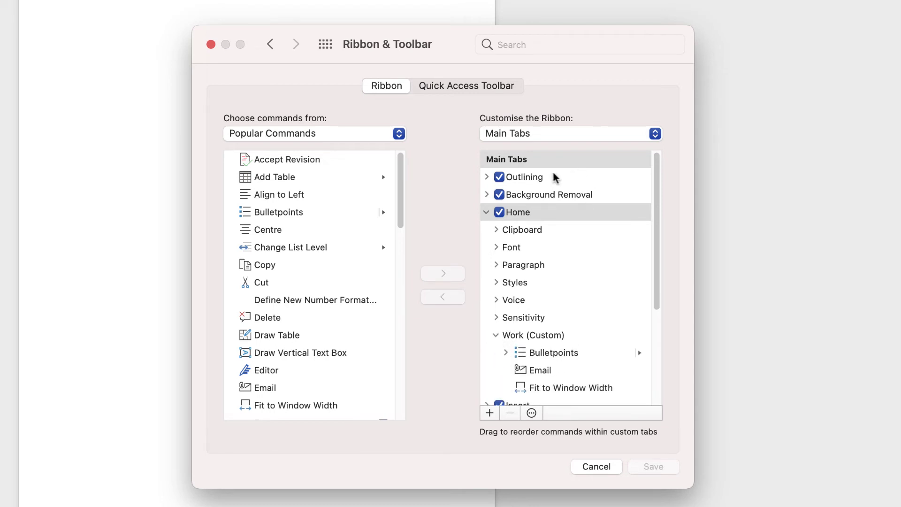
left_click(553, 353)
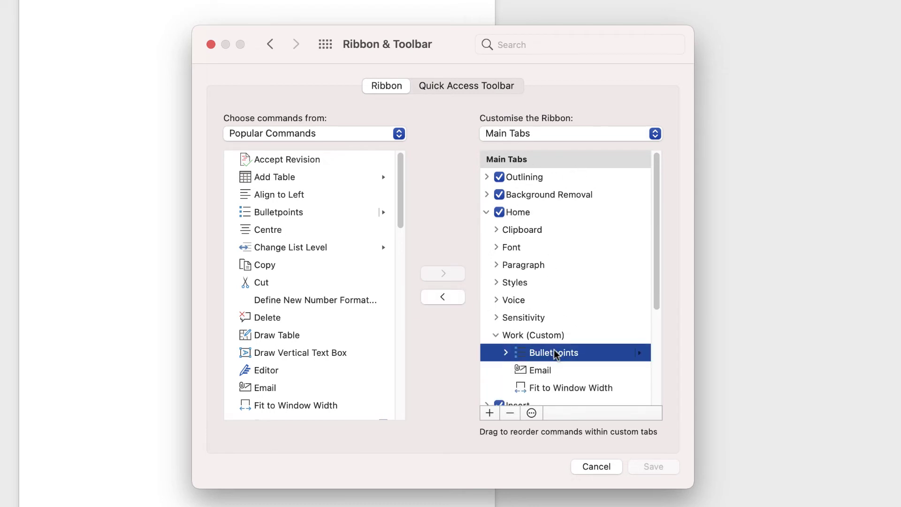
left_click(531, 413)
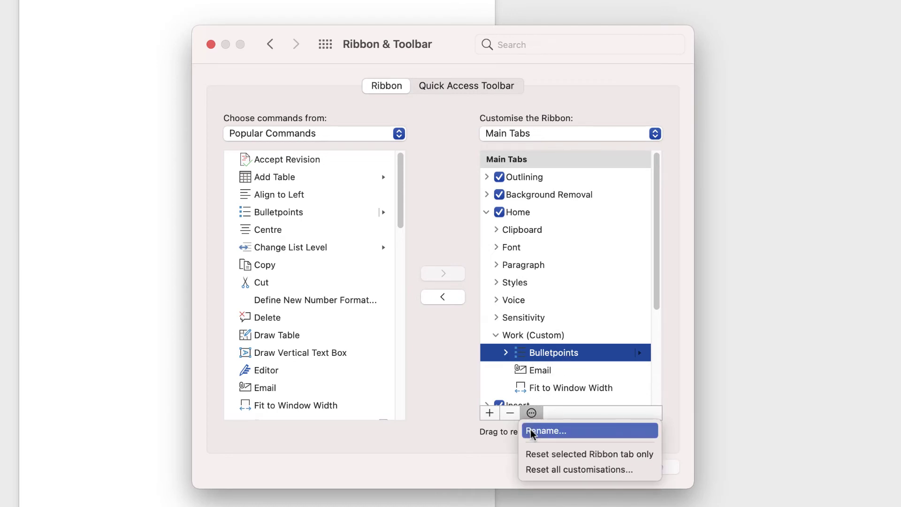
left_click(530, 430)
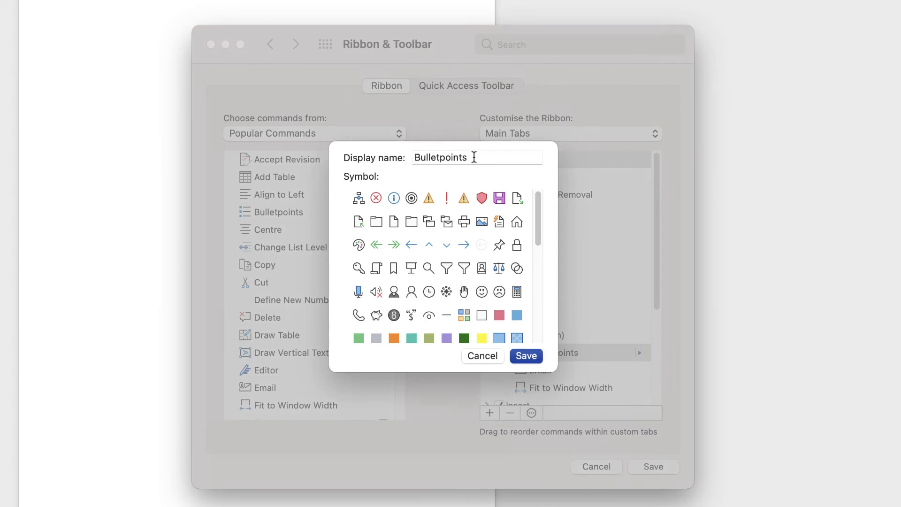
double_click(475, 157)
key("BackSpace")
key("Return")
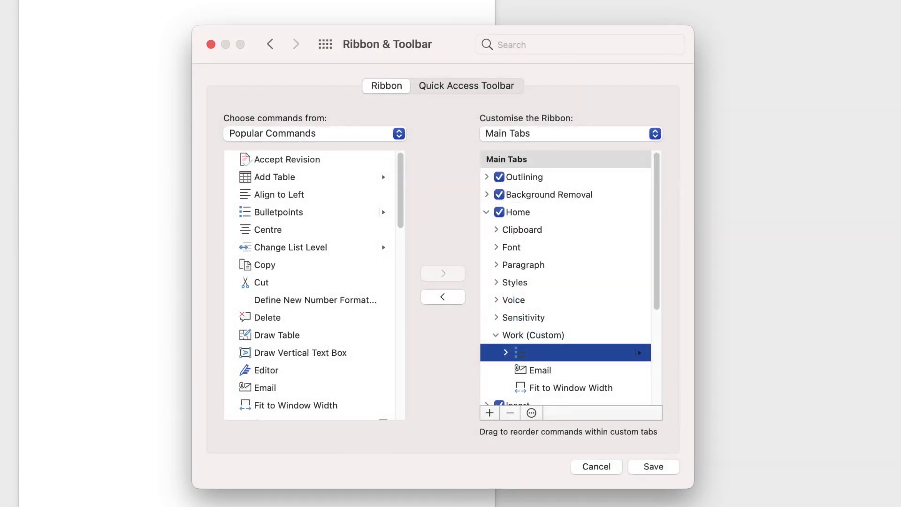
Clear the display name of the Email command in the Work group.
left_click(544, 373)
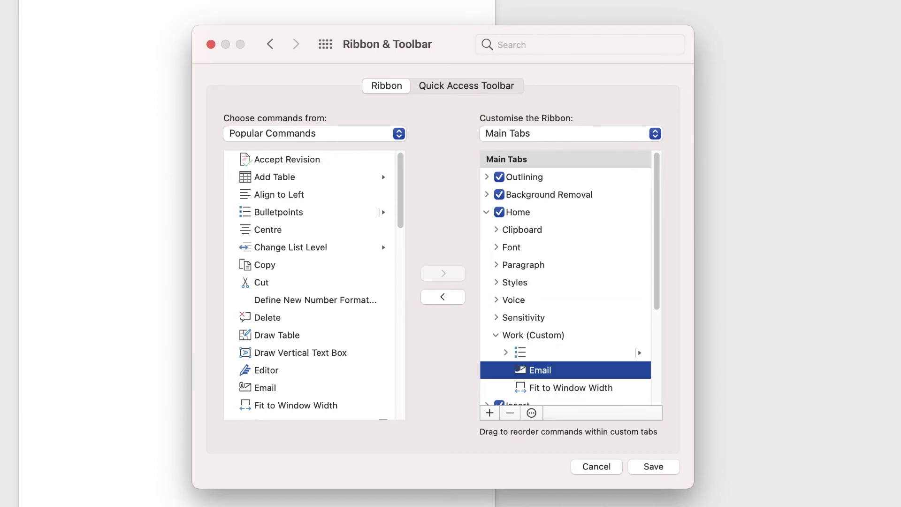
left_click(532, 413)
left_click(535, 431)
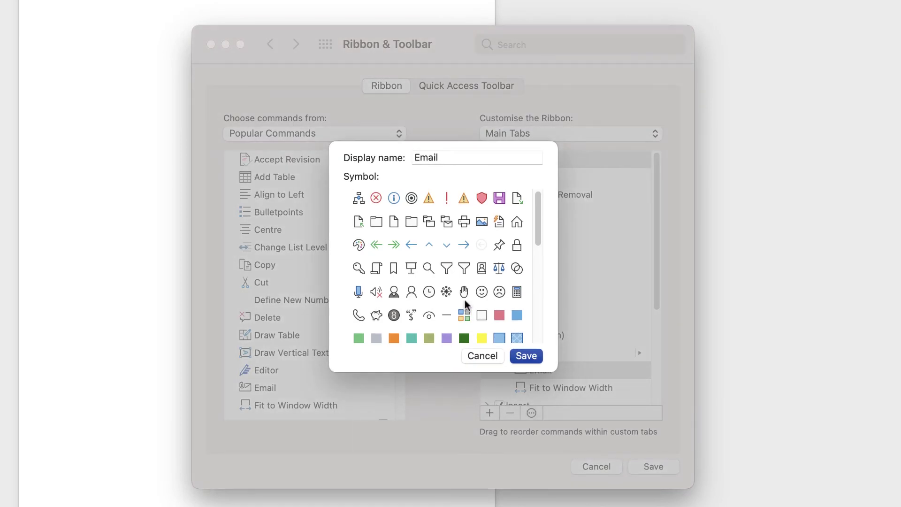
double_click(422, 157)
key("BackSpace")
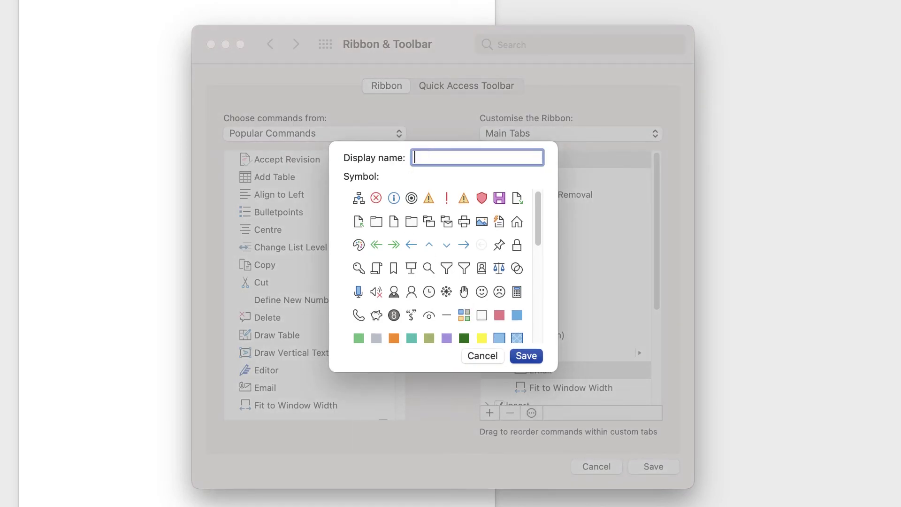
key("Return")
Clear the Fit to Window Width display name and save the ribbon changes.
left_click(533, 387)
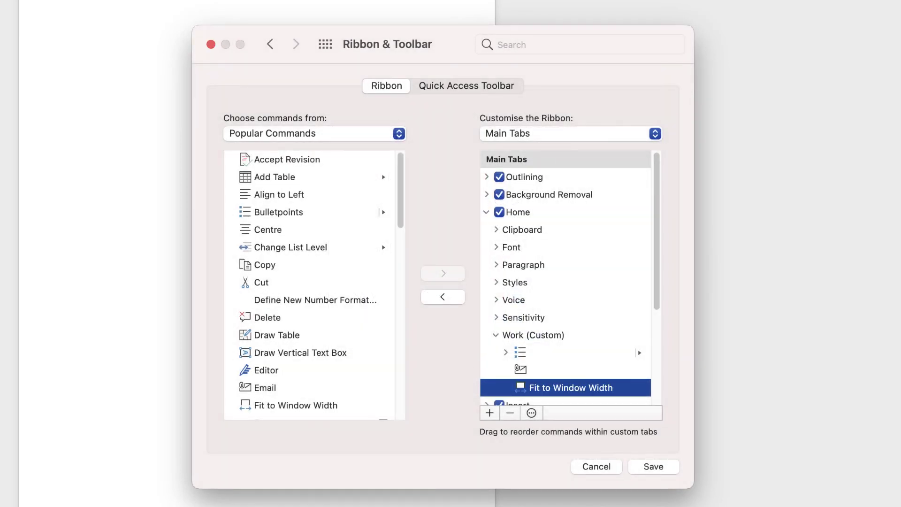
left_click(532, 413)
left_click(545, 431)
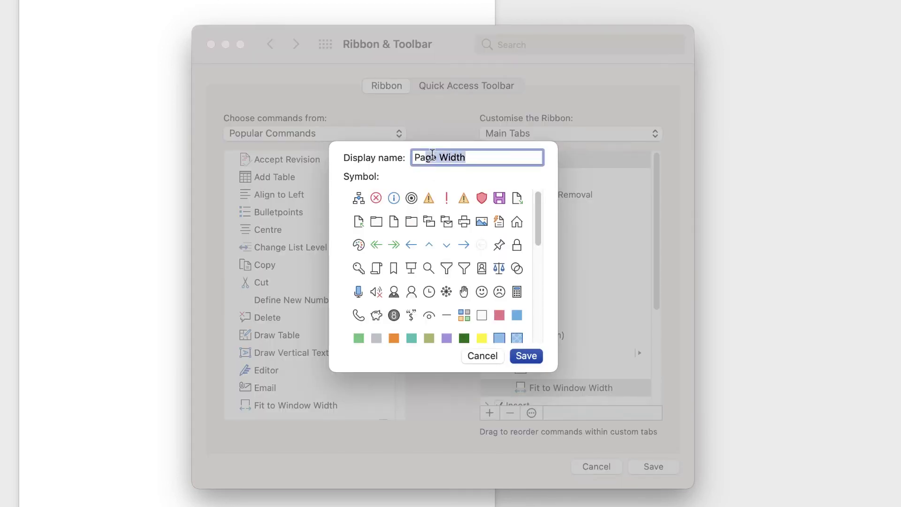
left_click_drag(432, 155, 398, 170)
key("BackSpace")
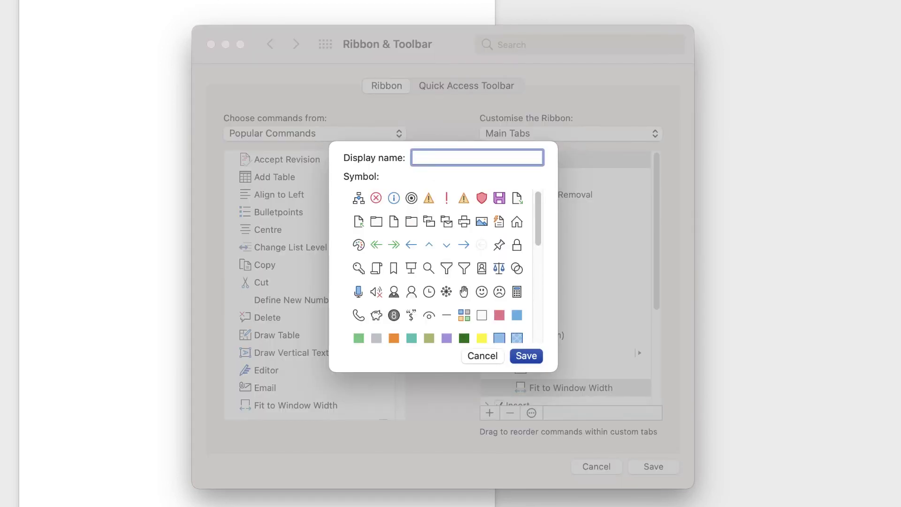
key("Return")
key("Return")
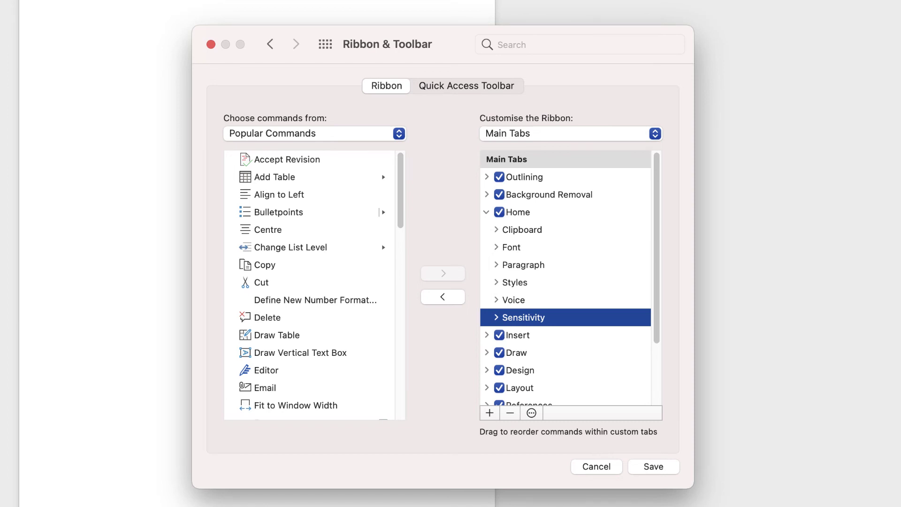
Save the ribbon changes that remove Work (Custom) from the Home tab.
key("Return")
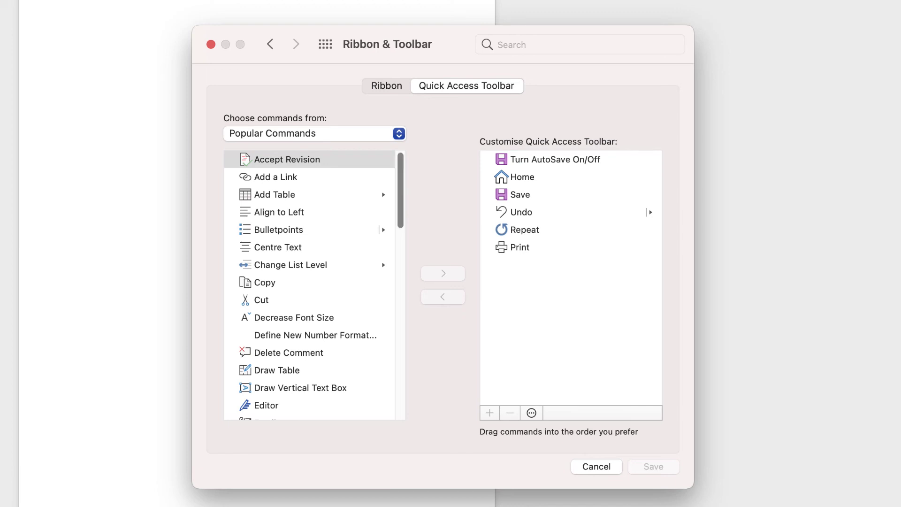
Set the Quick Access Toolbar's 'Choose commands from' source to All Commands.
scroll(315, 285, "down", 5)
scroll(314, 285, "down", 8)
scroll(315, 285, "down", 2)
scroll(315, 285, "up", 10)
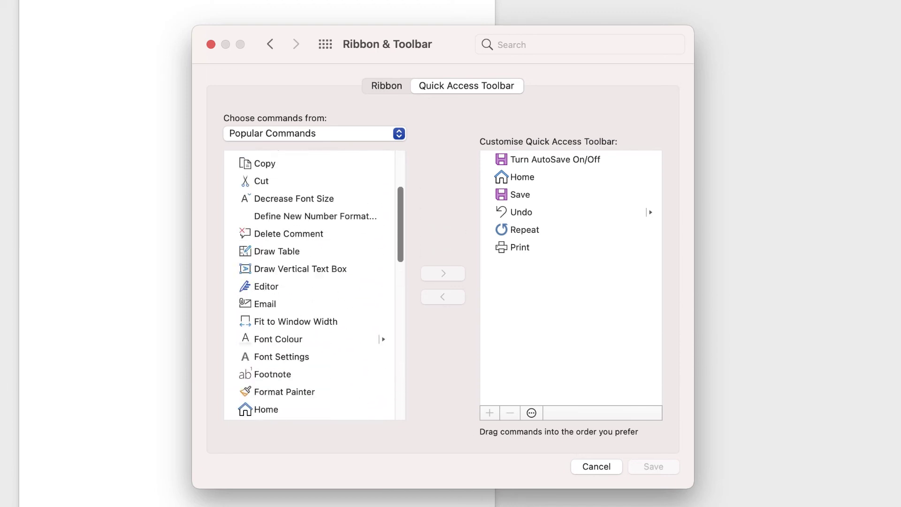
left_click(400, 135)
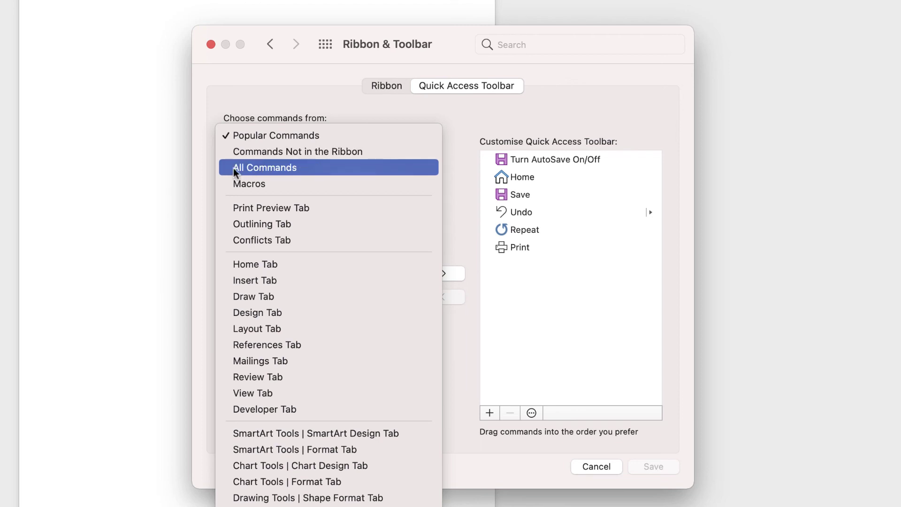
left_click(264, 171)
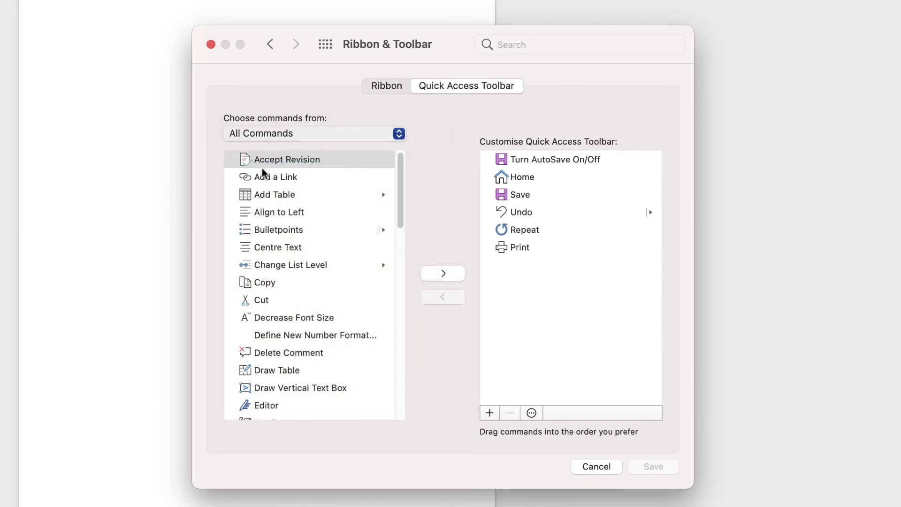
Add Browse for Themes from All Commands to the toolbar after Print, and save.
scroll(401, 164, "up", 5)
left_click_drag(401, 161, 404, 199)
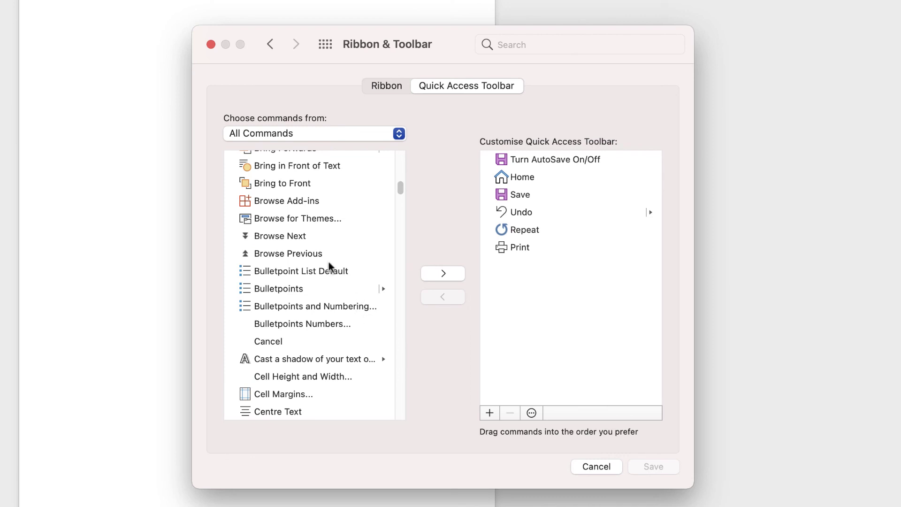
left_click(313, 221)
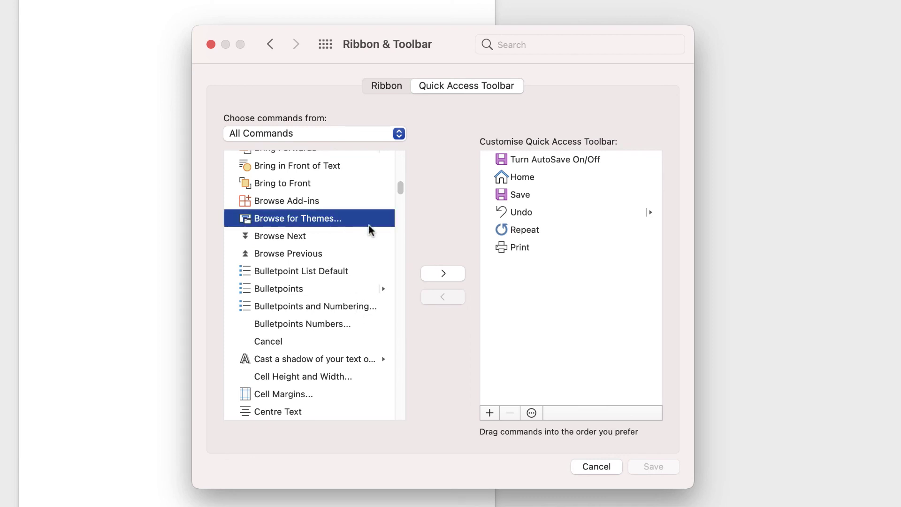
left_click(444, 275)
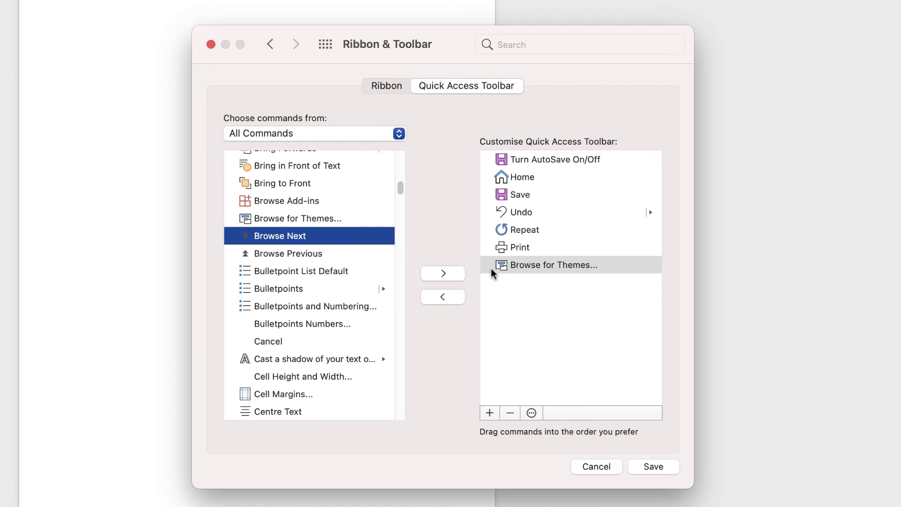
left_click(660, 467)
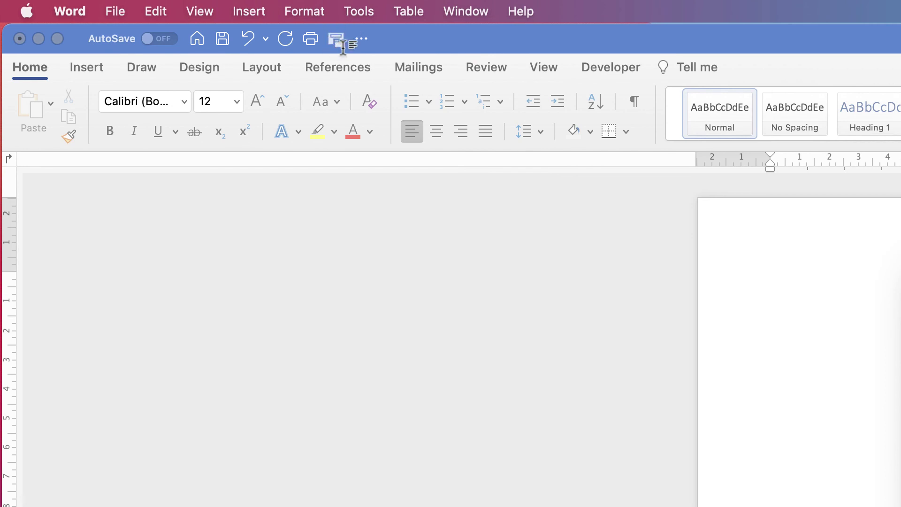
Remove Browse for Themes from the Quick Access Toolbar, leaving Print last, and save.
left_click(331, 40)
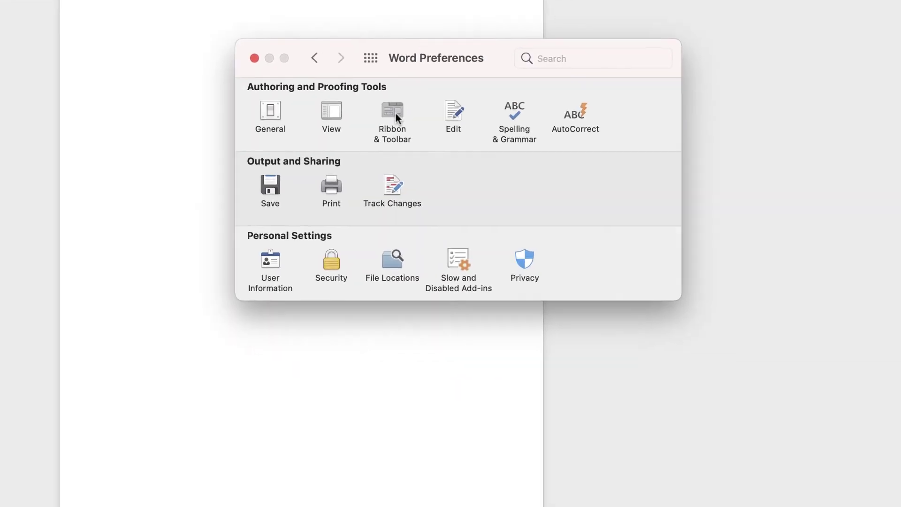
left_click(395, 112)
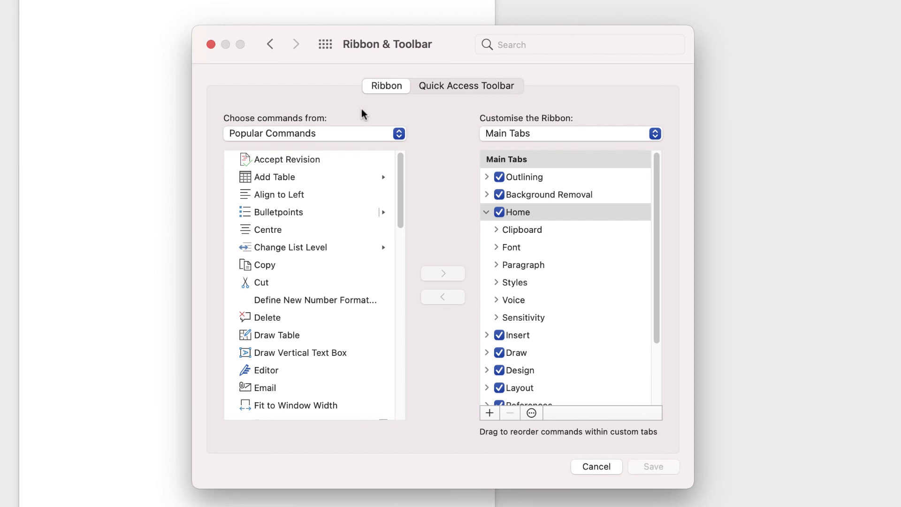
left_click(450, 85)
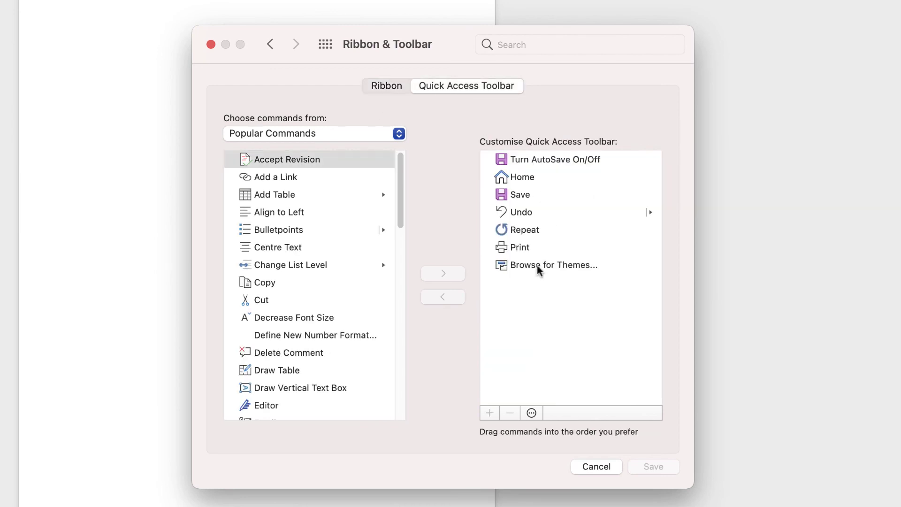
left_click(538, 265)
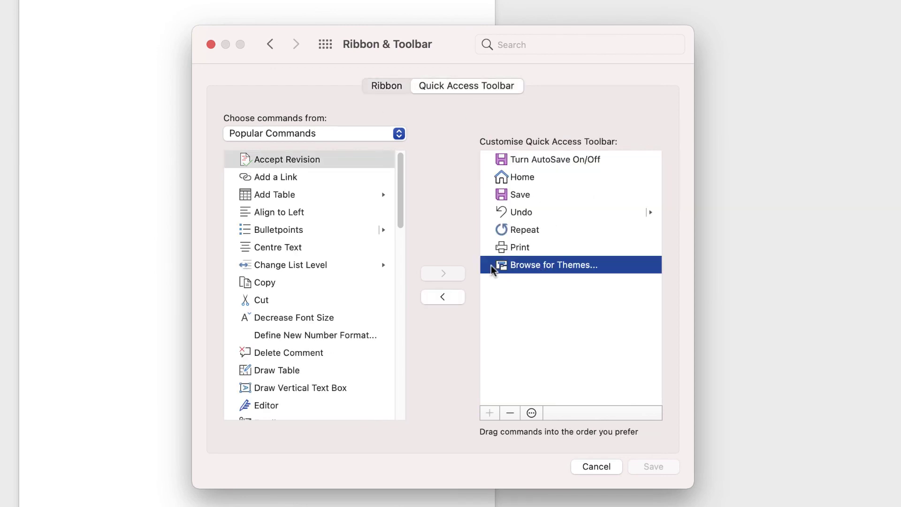
left_click(511, 414)
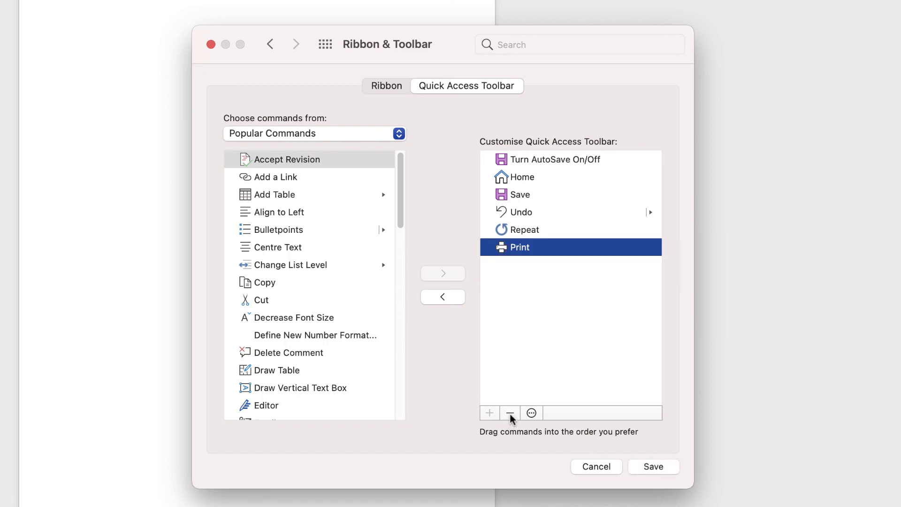
left_click(641, 465)
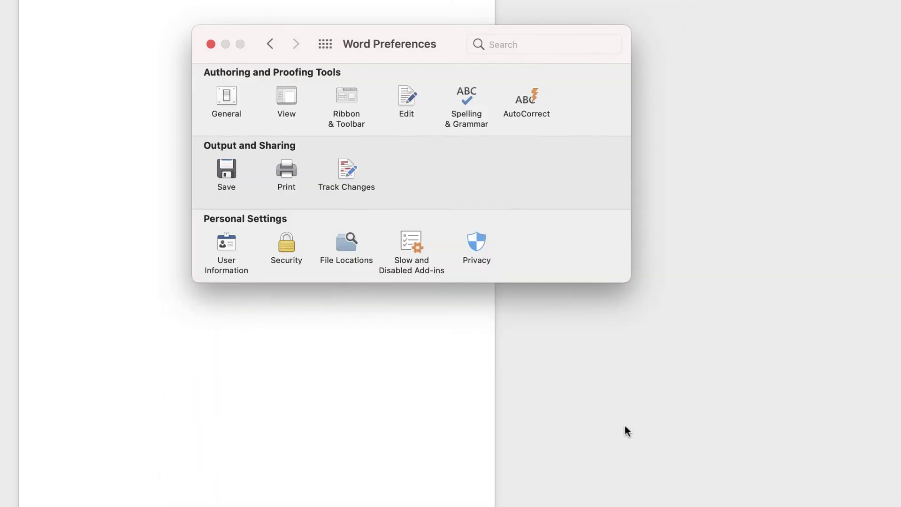